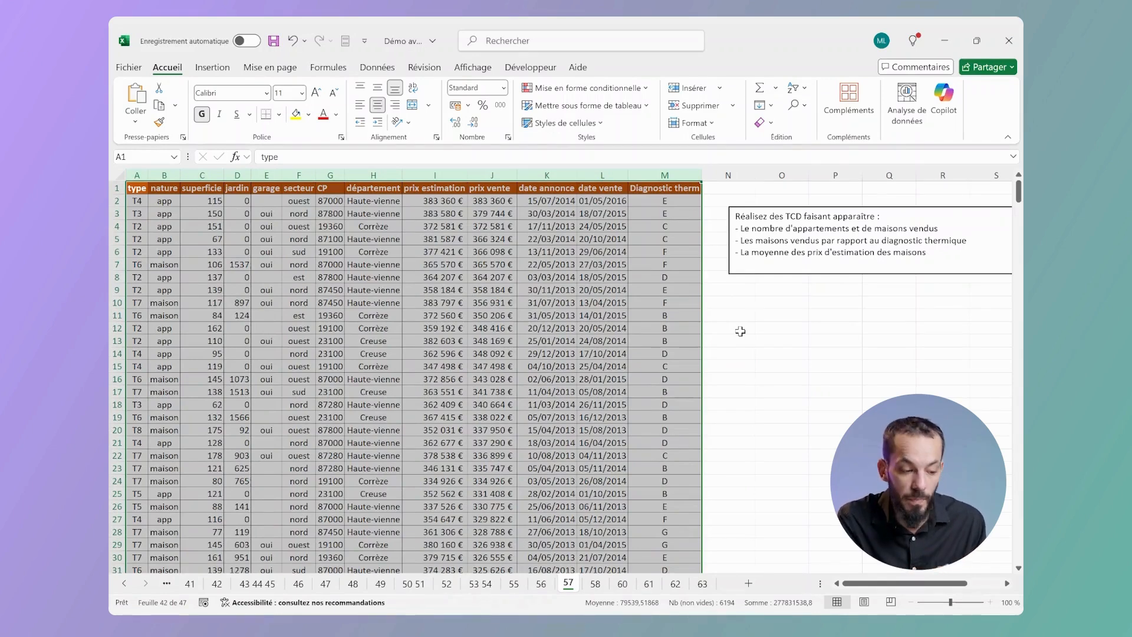
Step: Check how far down the property table on sheet 57 extends, starting from the type column
left_click(740, 331)
left_click(139, 201)
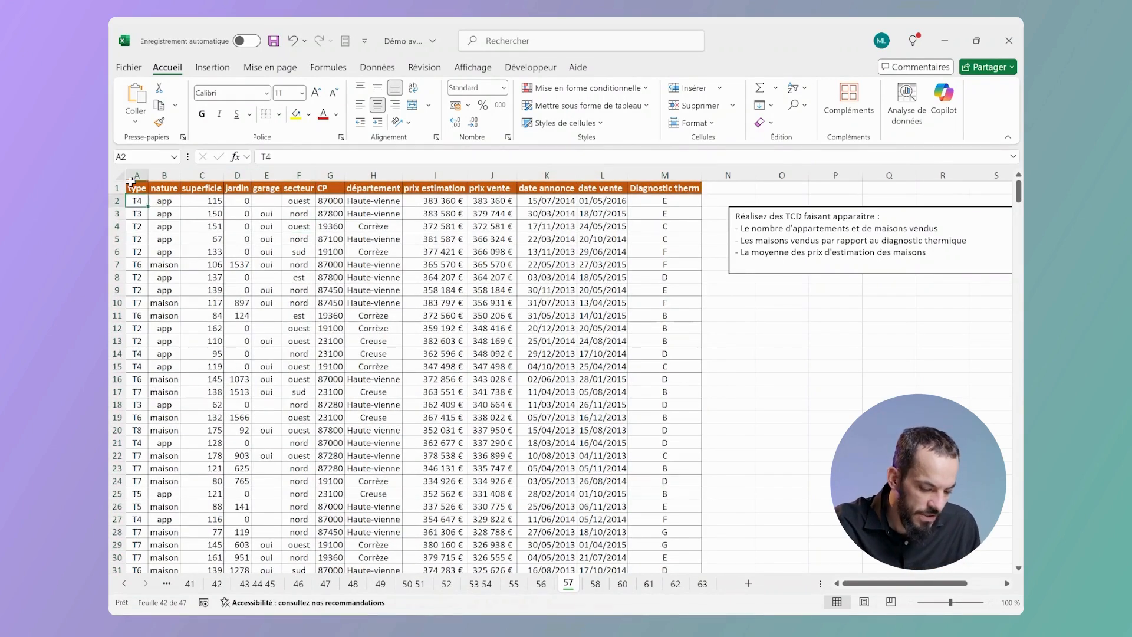
key("ctrl+shift+Down")
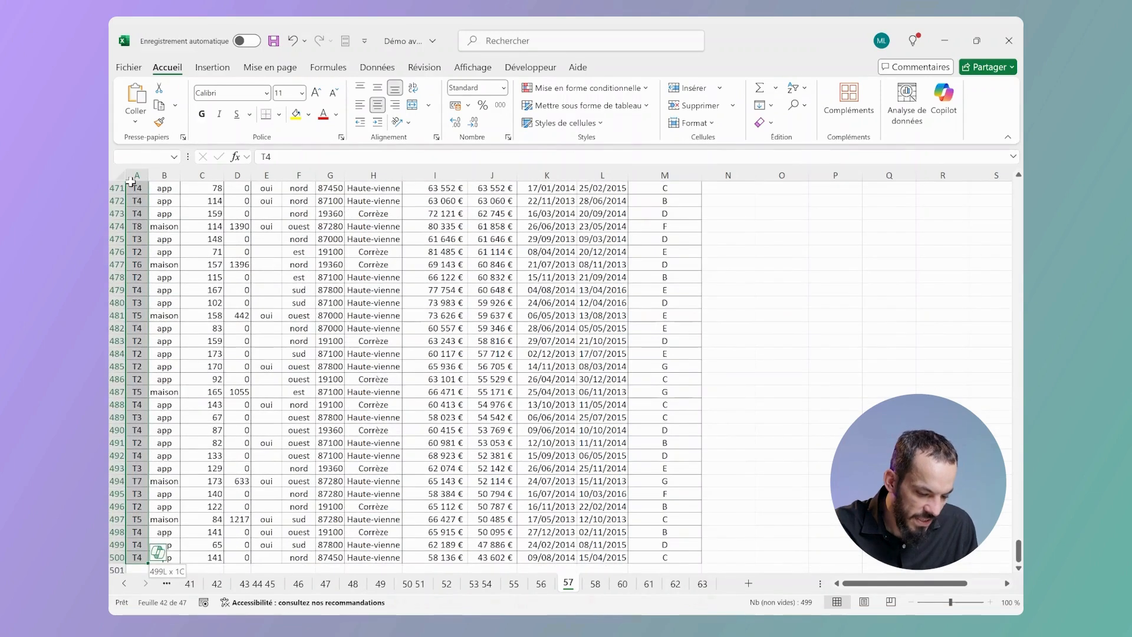
key("ctrl+Up")
left_click(523, 288)
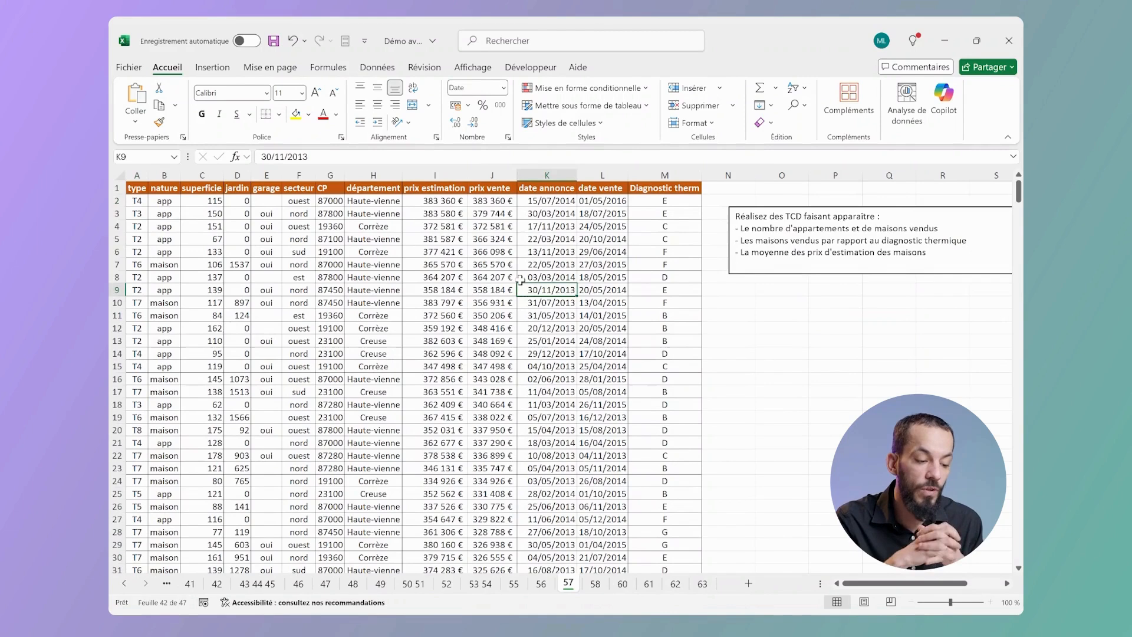
Step: Review each column of the property table in turn, from type and nature through to Diagnostic therm
left_click(139, 189)
left_click(141, 203)
left_click(171, 201)
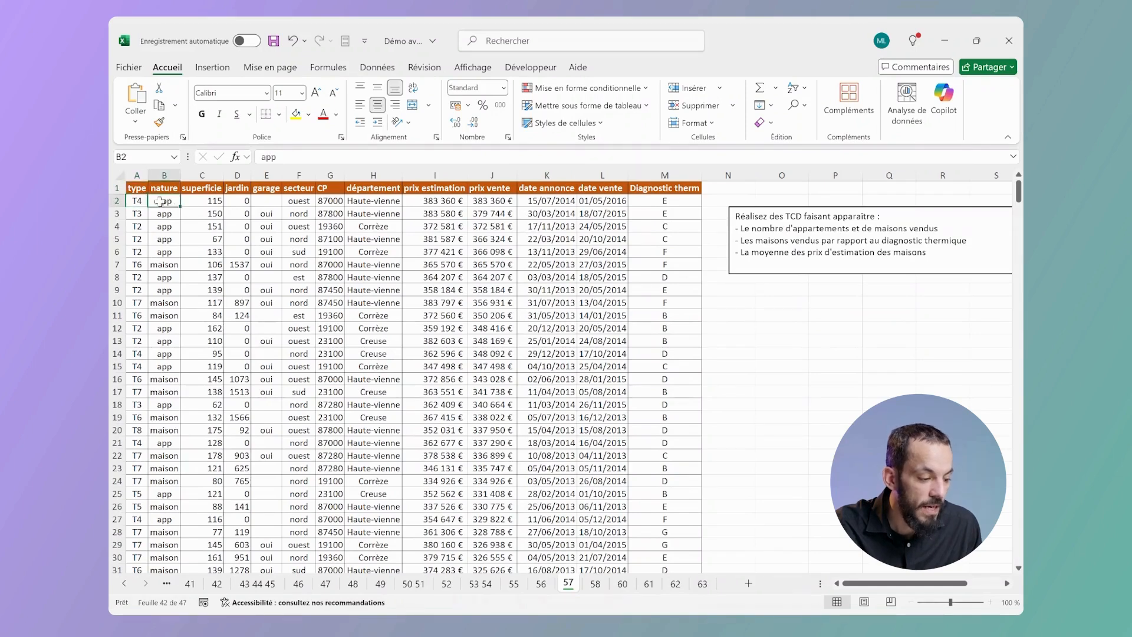
left_click(211, 201)
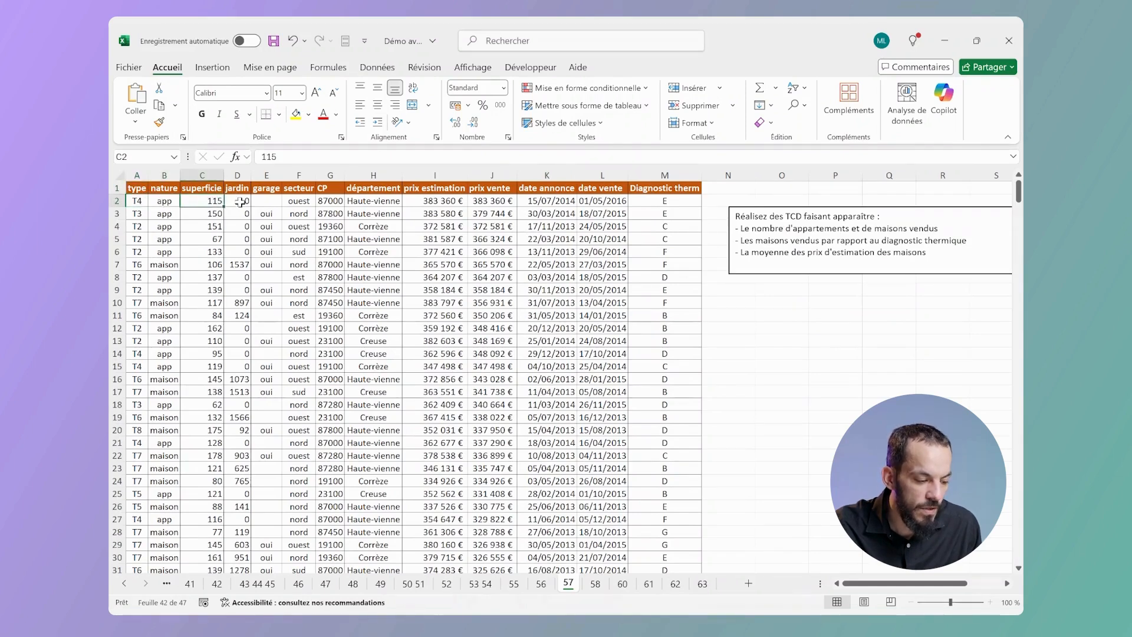
left_click(240, 200)
left_click(261, 201)
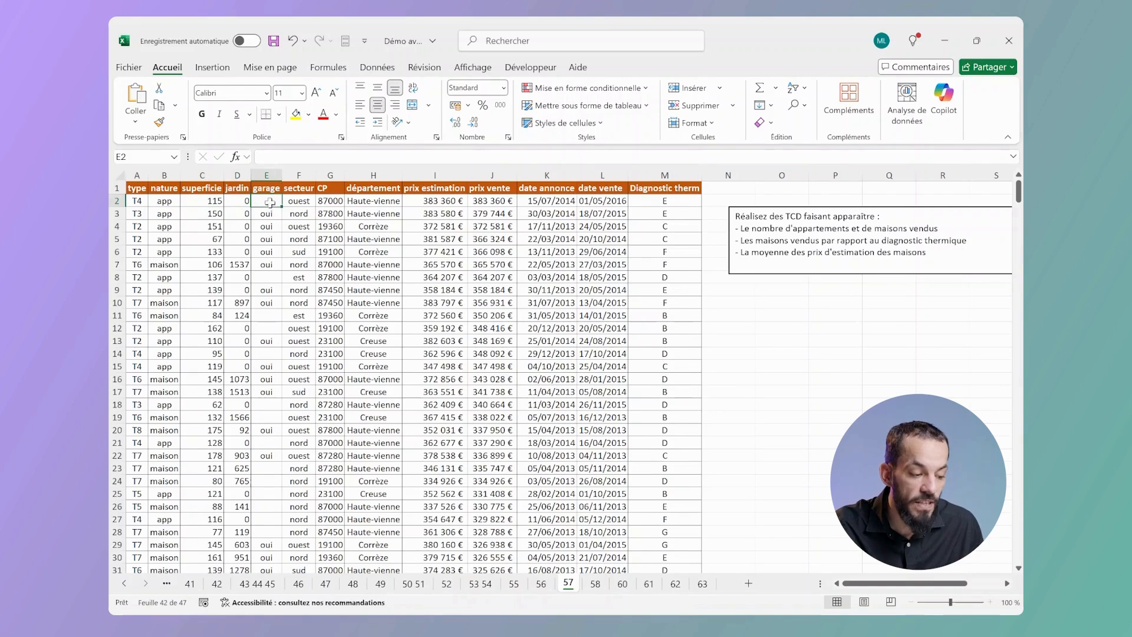
left_click(304, 199)
left_click(326, 201)
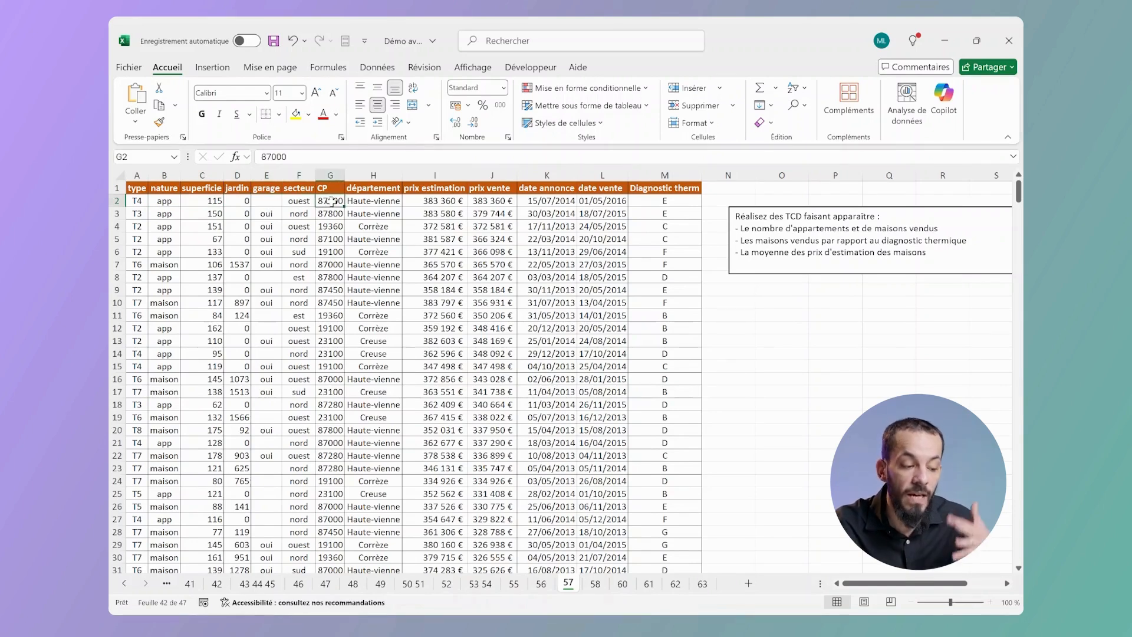
left_click(383, 204)
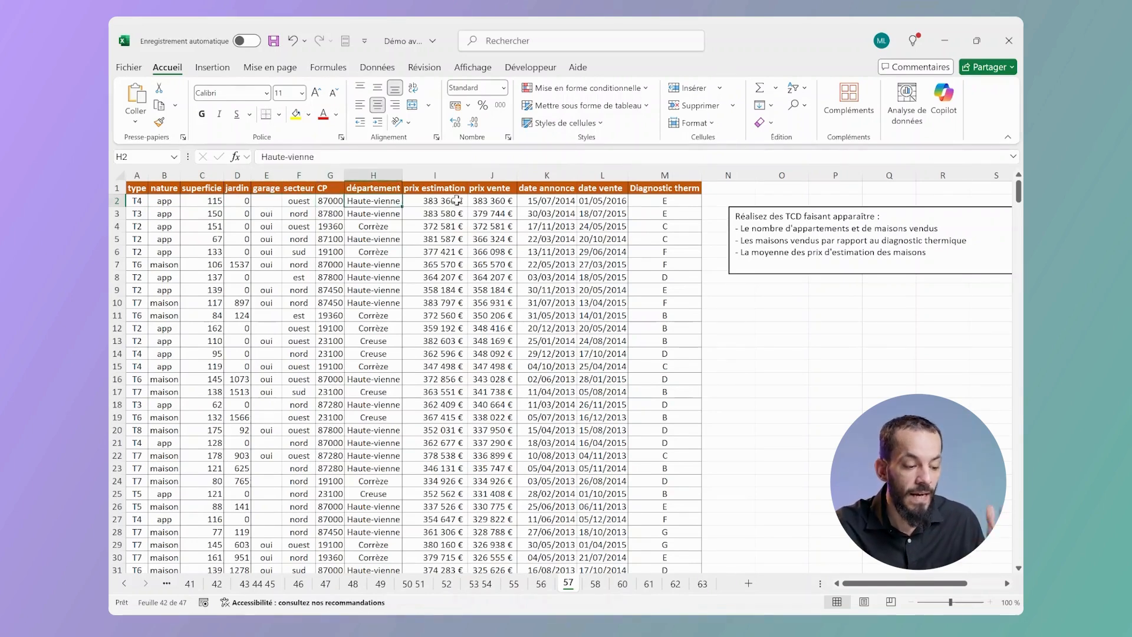
left_click(456, 201)
left_click(491, 202)
left_click(544, 203)
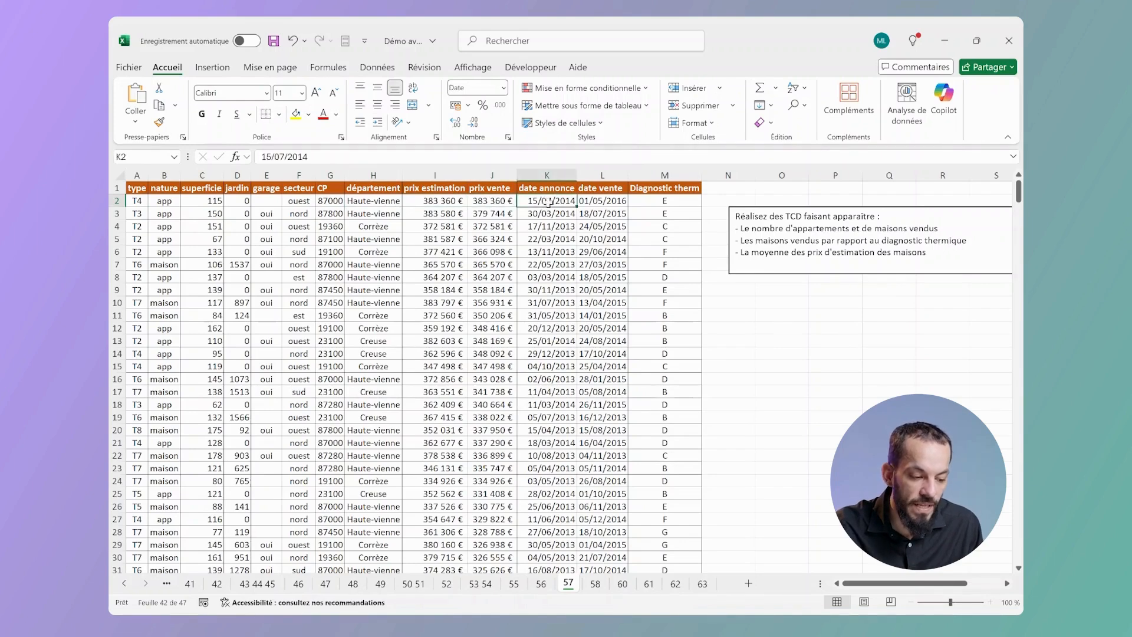
left_click(601, 201)
left_click(688, 204)
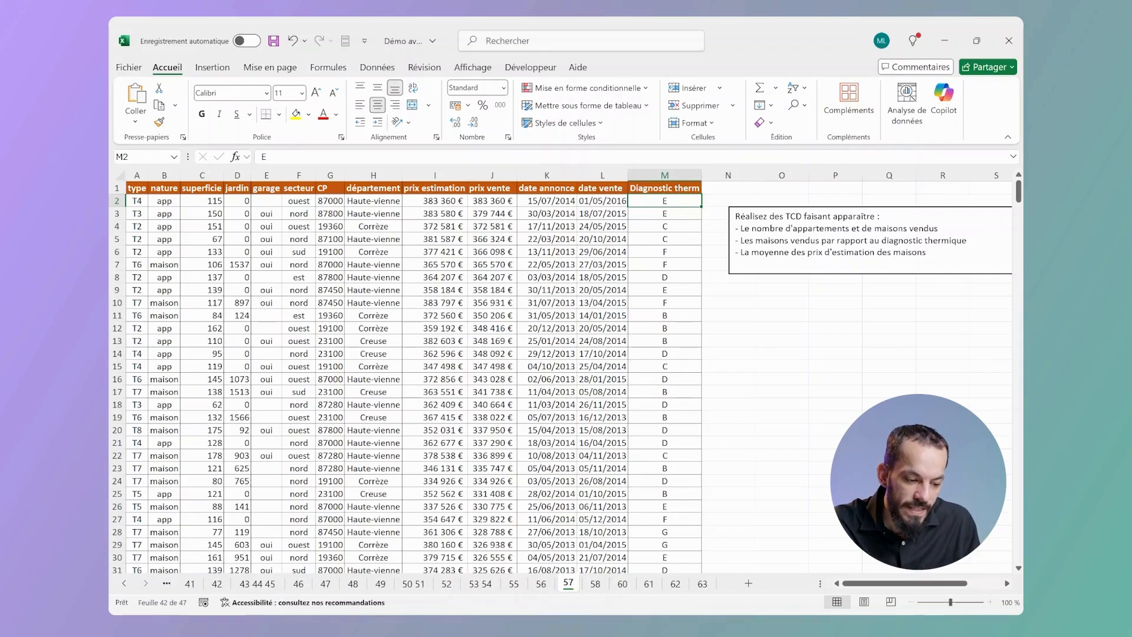
Step: Read the first two pivot table requests in the text box beside the data: properties sold and houses by thermal diagnostic
left_click_drag(741, 228, 938, 228)
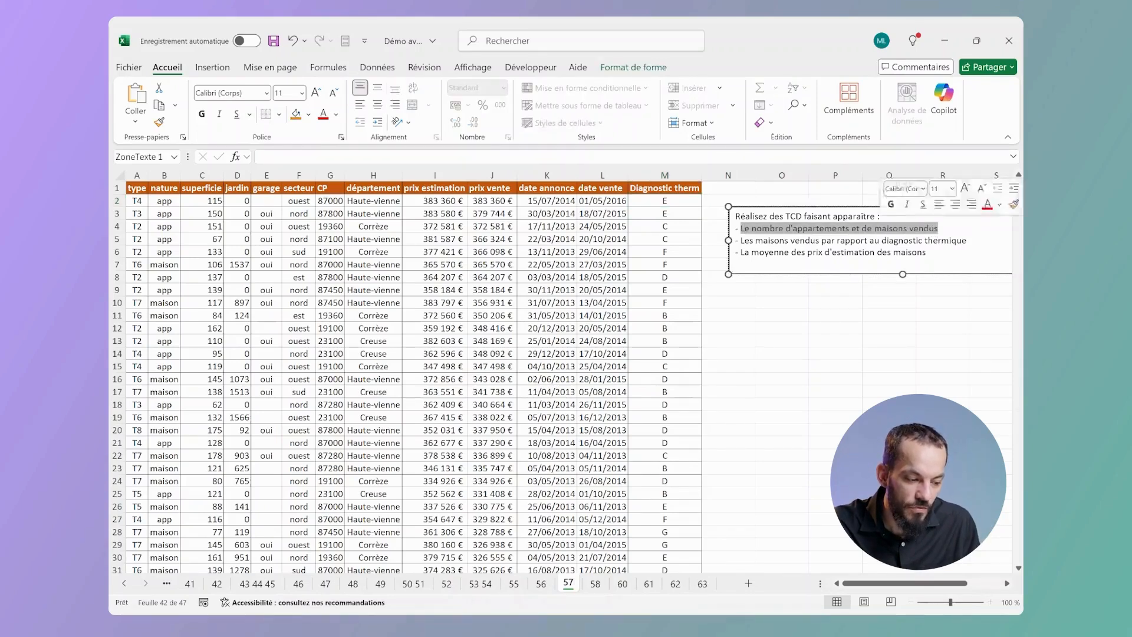
left_click_drag(741, 240, 967, 240)
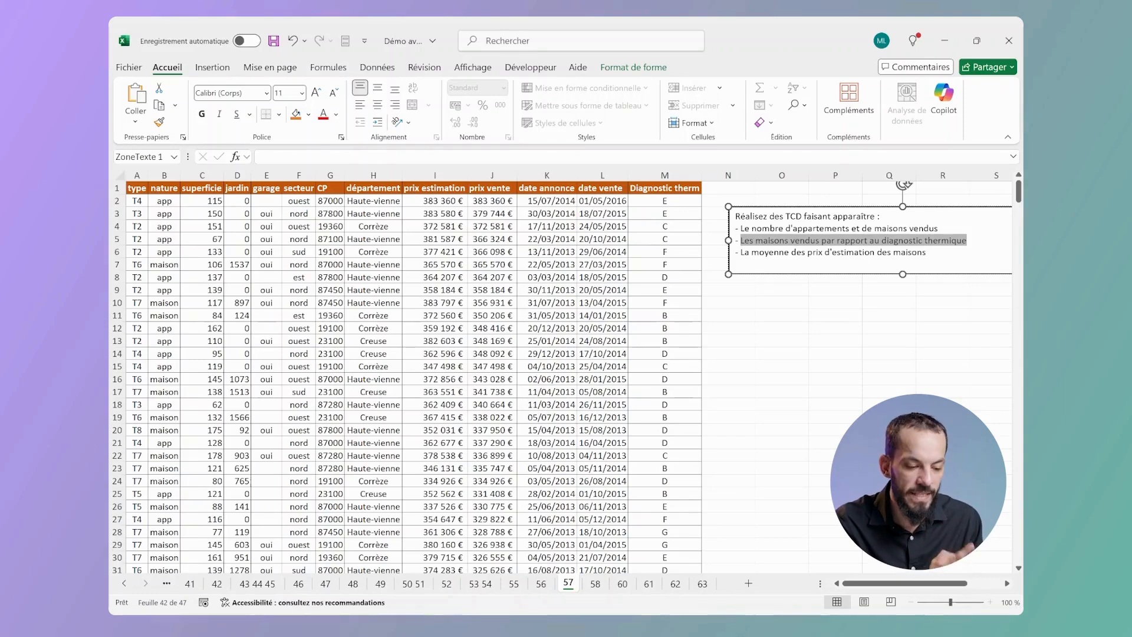
key("Escape")
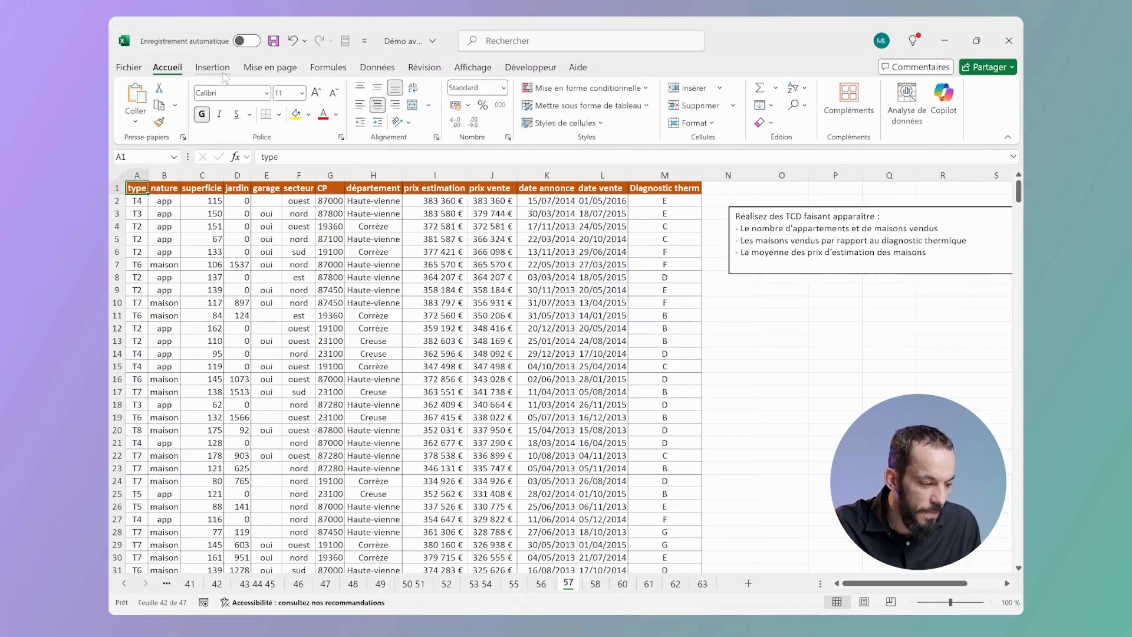
Step: Insert a pivot table from the range A1:M500 of sheet 57 on a new worksheet
left_click(216, 69)
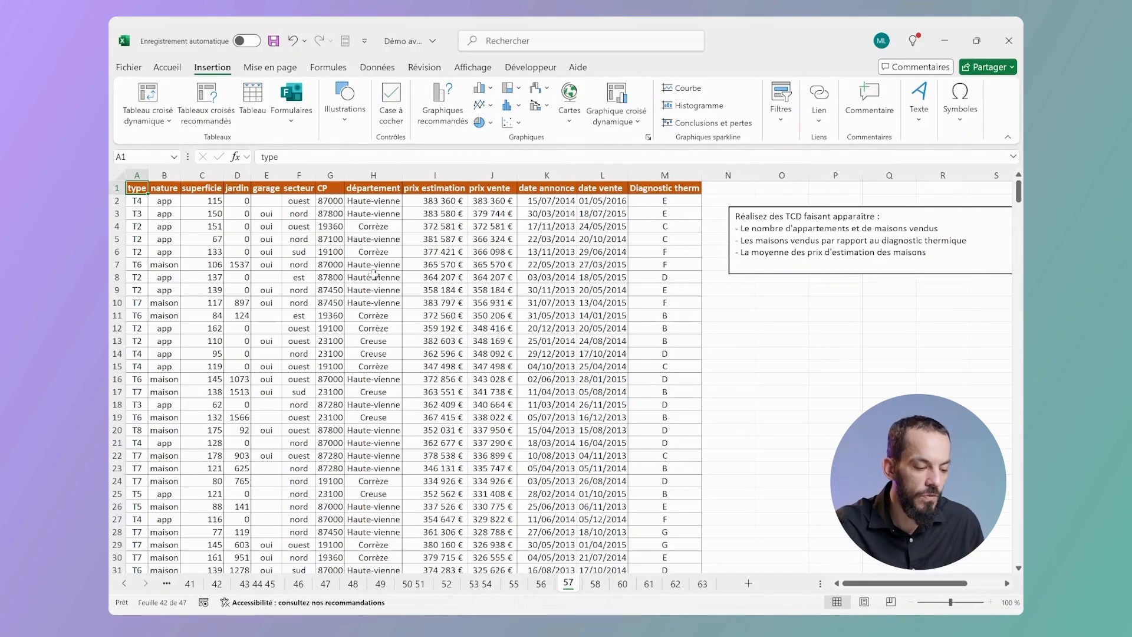
left_click(151, 94)
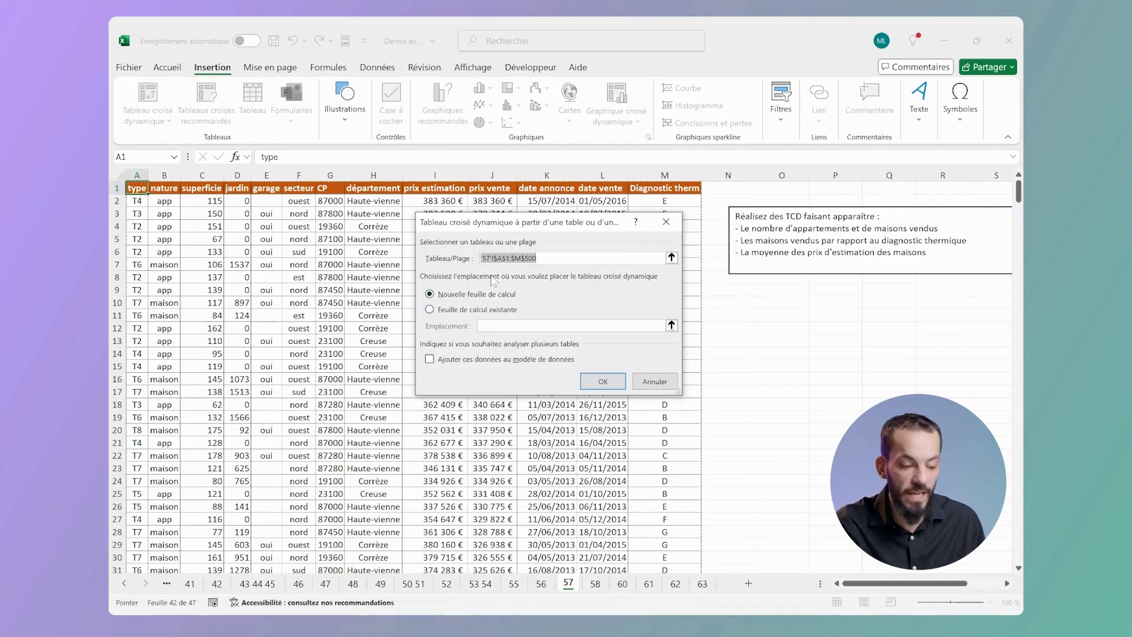
left_click(463, 312)
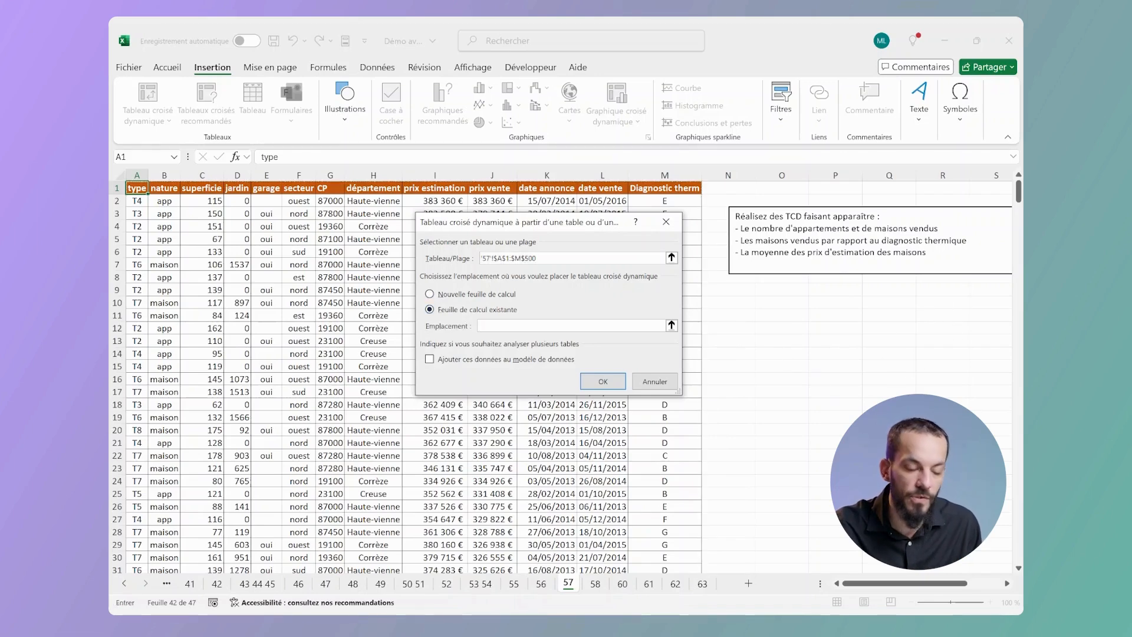
left_click(435, 292)
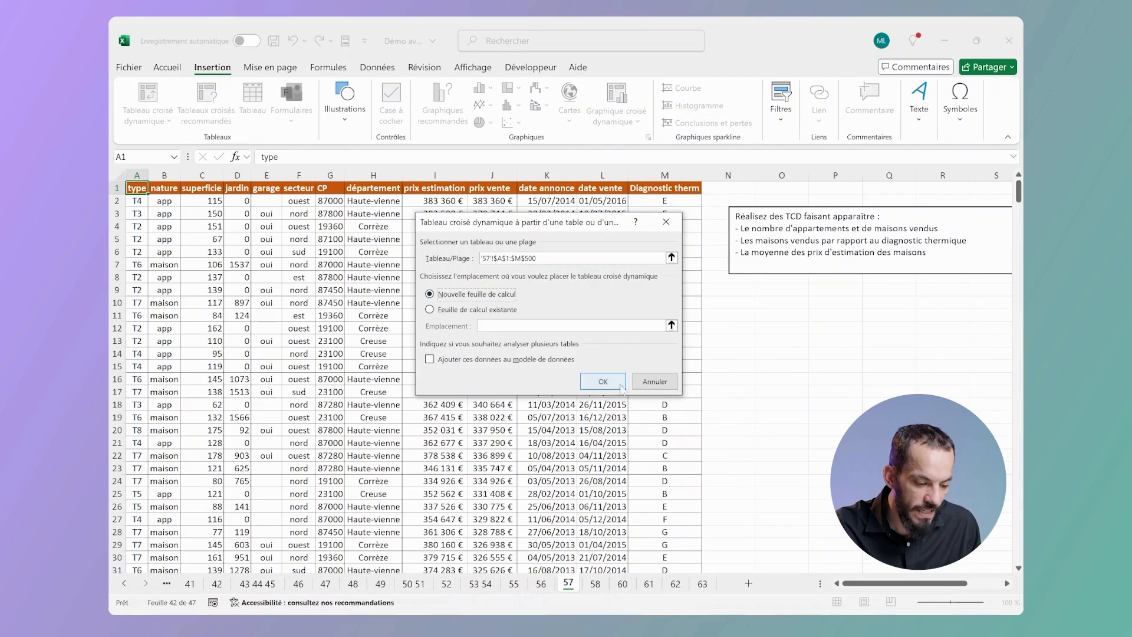
left_click(603, 382)
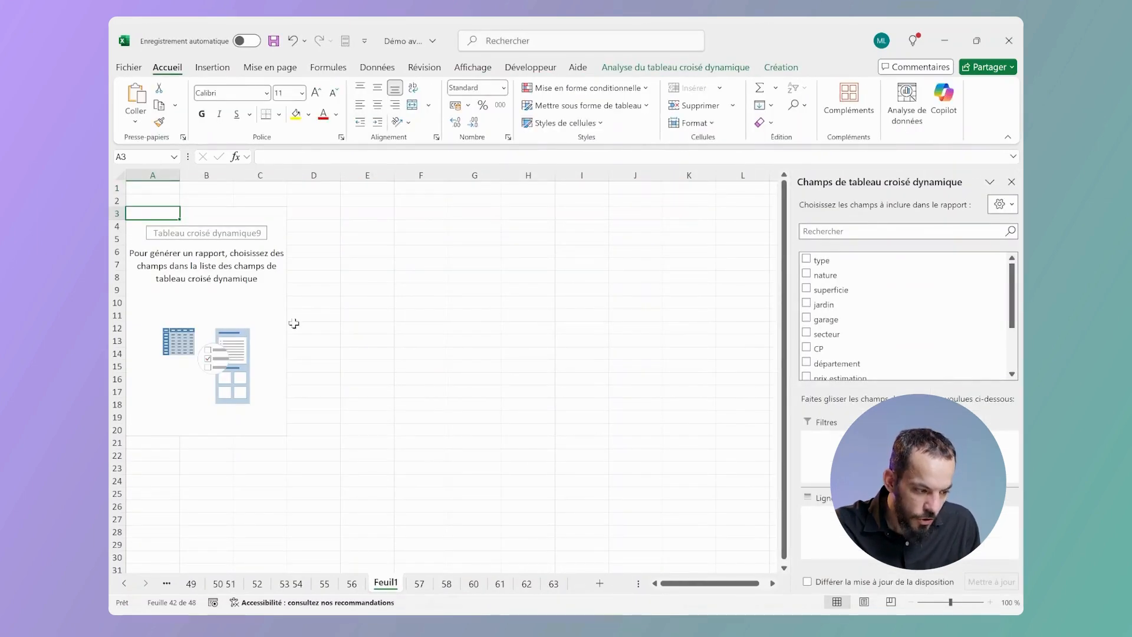
Step: Examine the empty pivot table area on Feuil1 and its field list, comparing them with the source data on sheet 57
left_click_drag(161, 211, 277, 423)
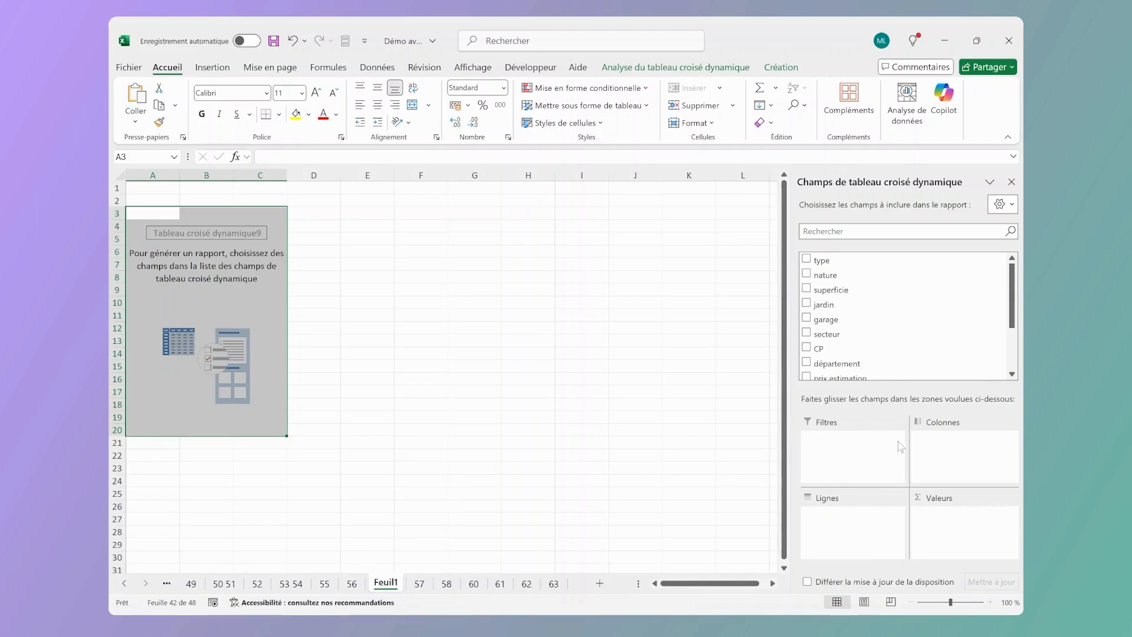
left_click(351, 583)
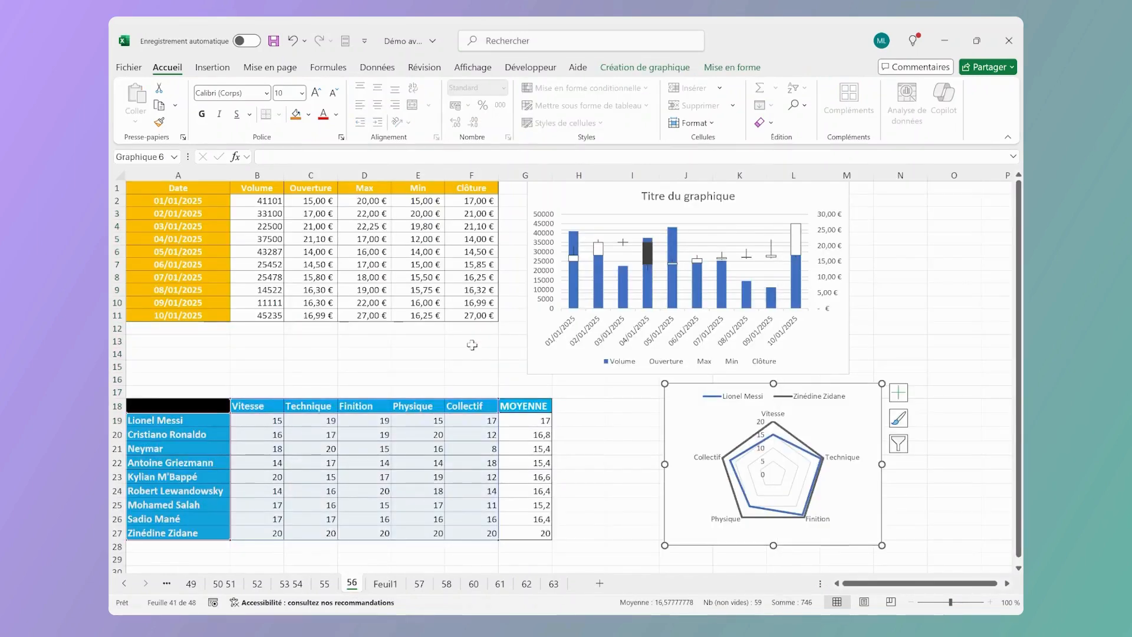
left_click(385, 583)
left_click(419, 583)
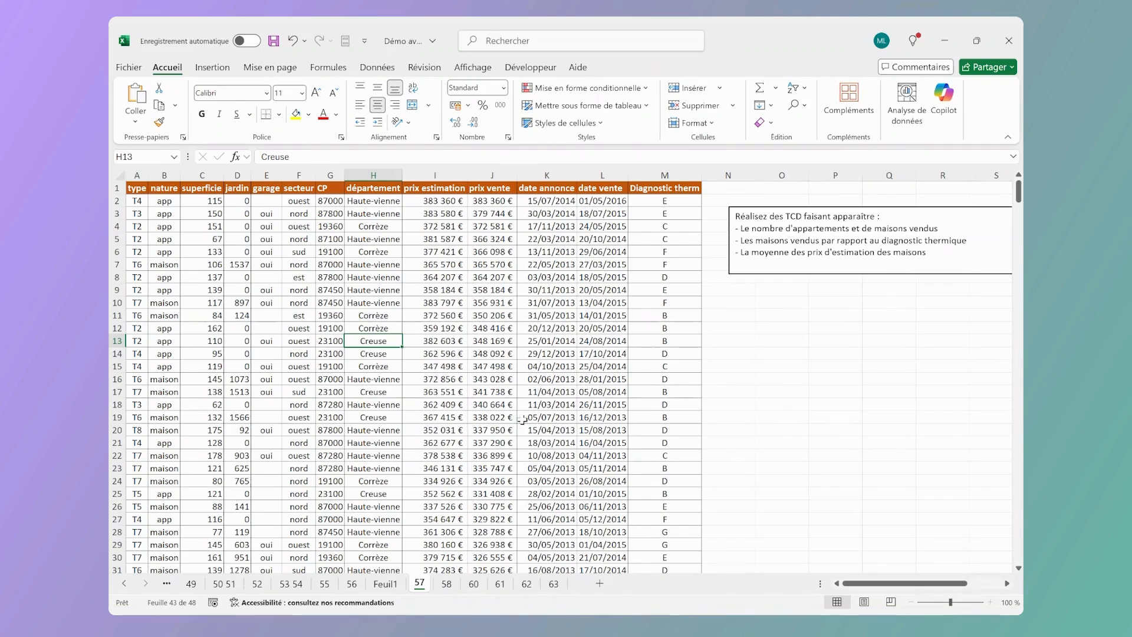
left_click(385, 583)
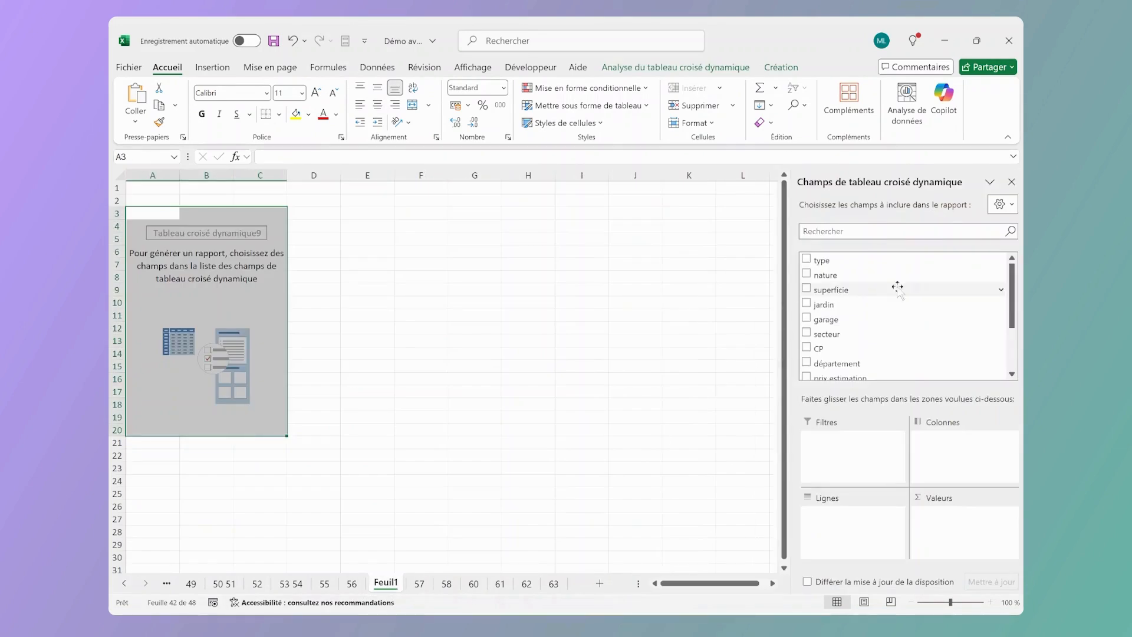
scroll(887, 279, "up", 3)
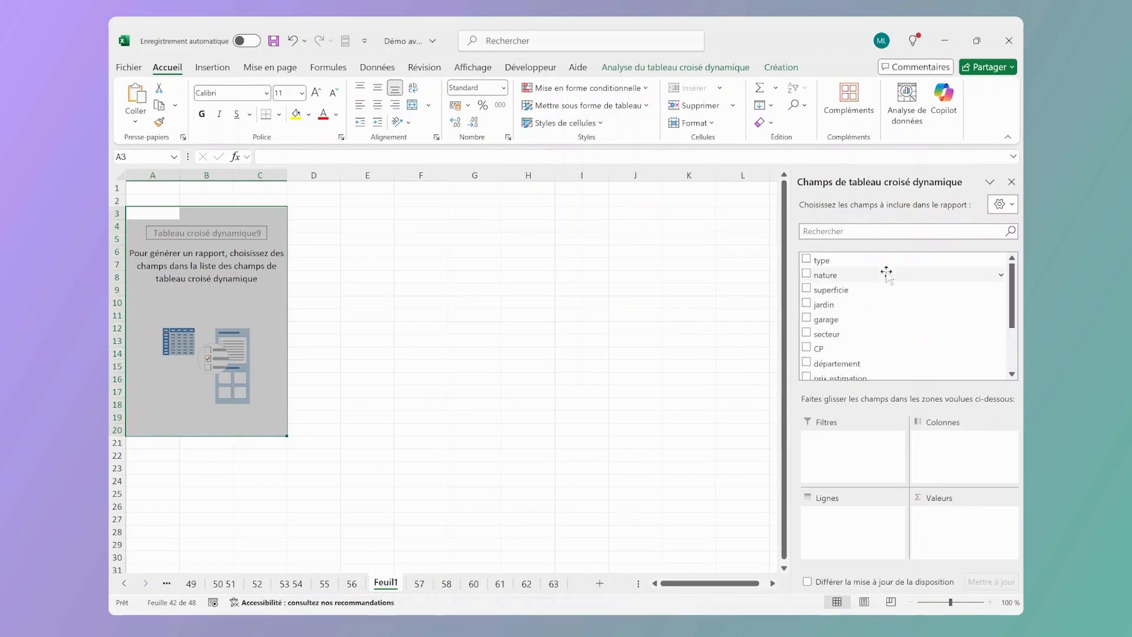
scroll(851, 300, "down", 3)
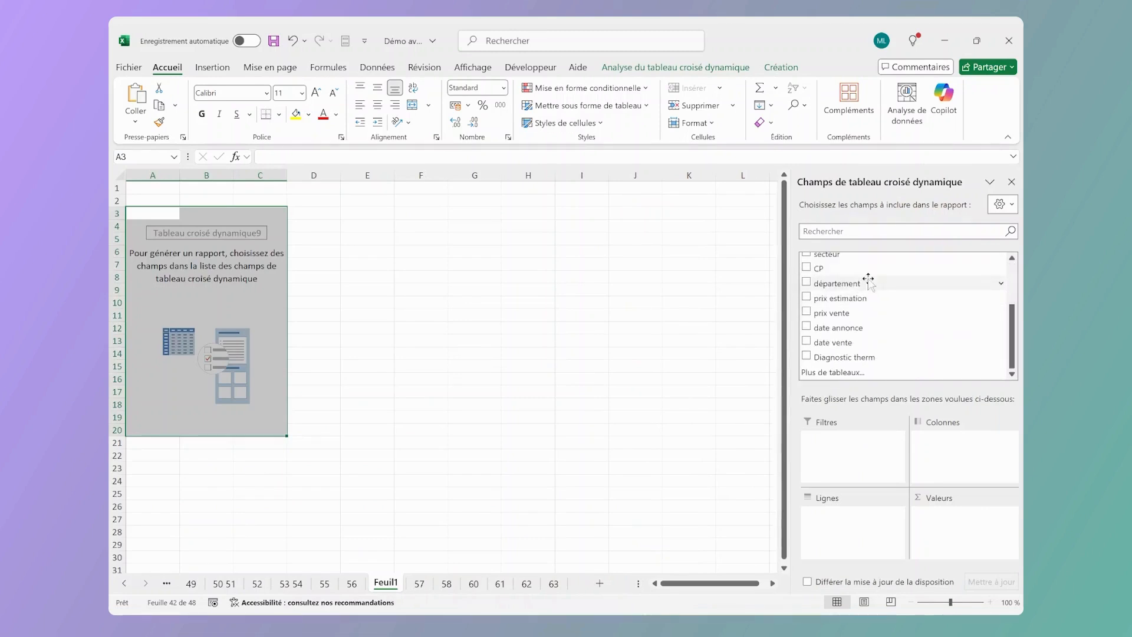
Step: Reread the first request in the text box on sheet 57, about the number of apartments and houses sold
left_click(420, 583)
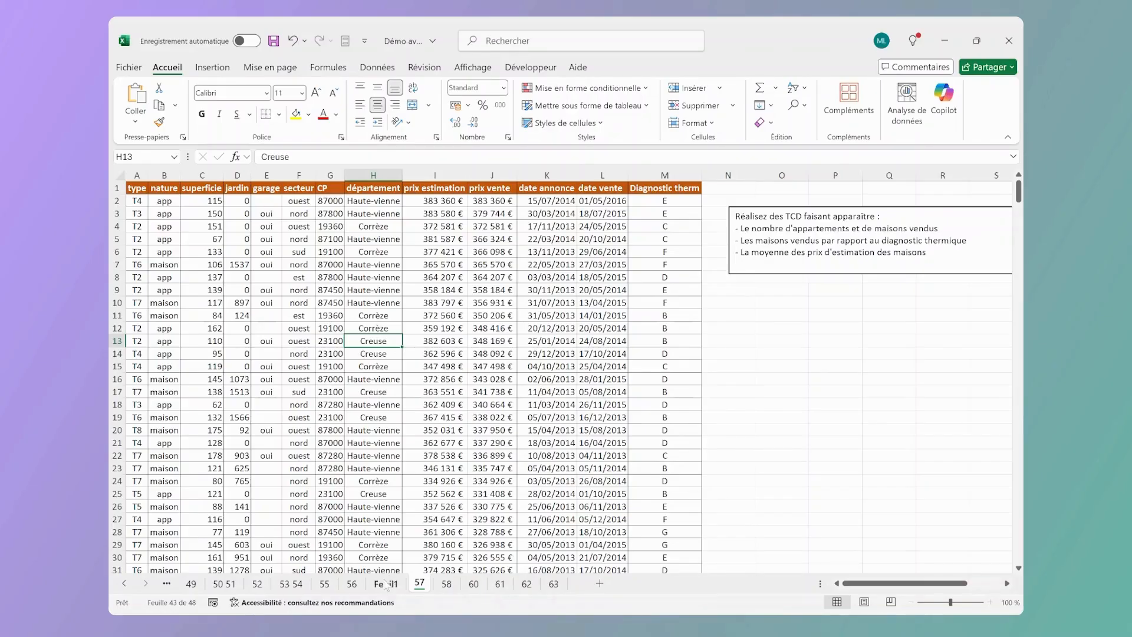
left_click(964, 210)
left_click_drag(938, 228, 740, 228)
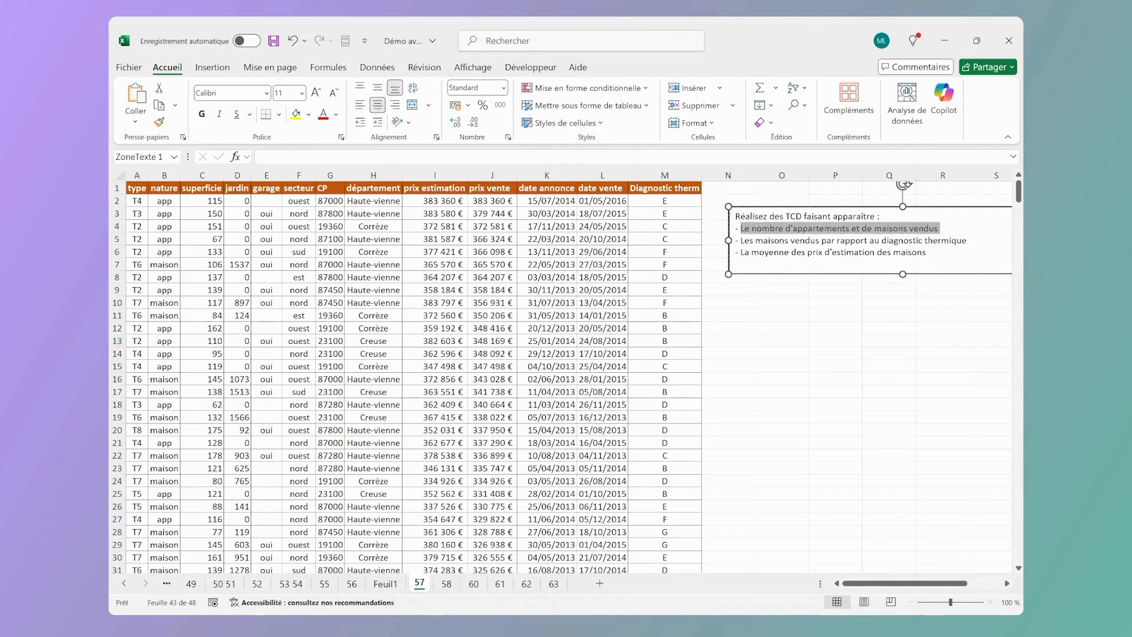
Step: Add the type field to the Values area of the pivot table on Feuil1
left_click(385, 584)
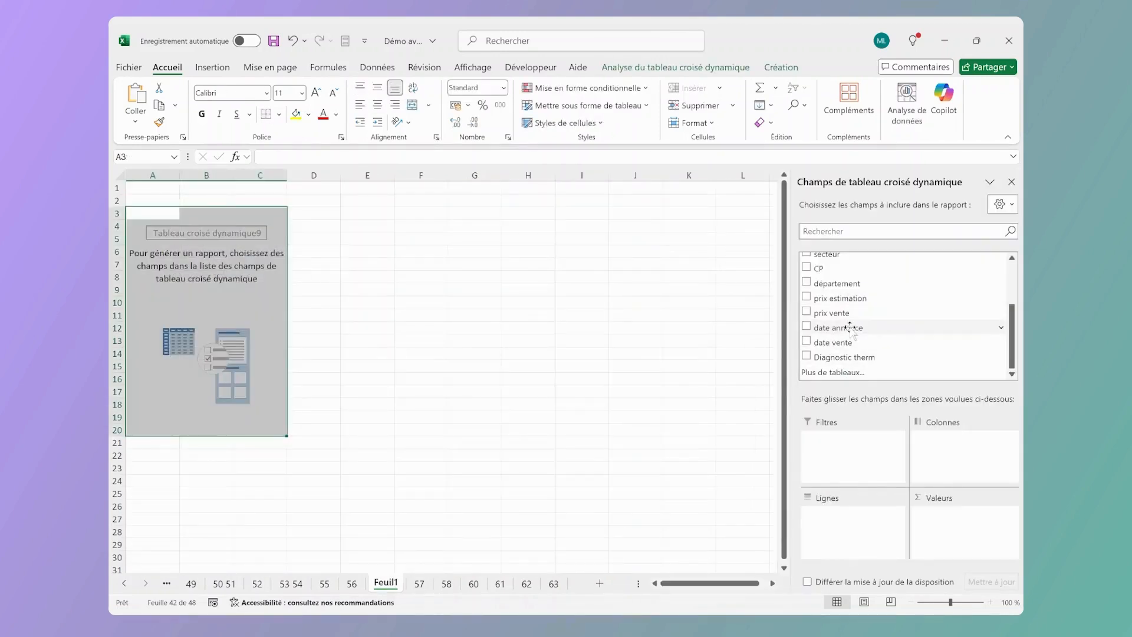
scroll(843, 321, "up", 2)
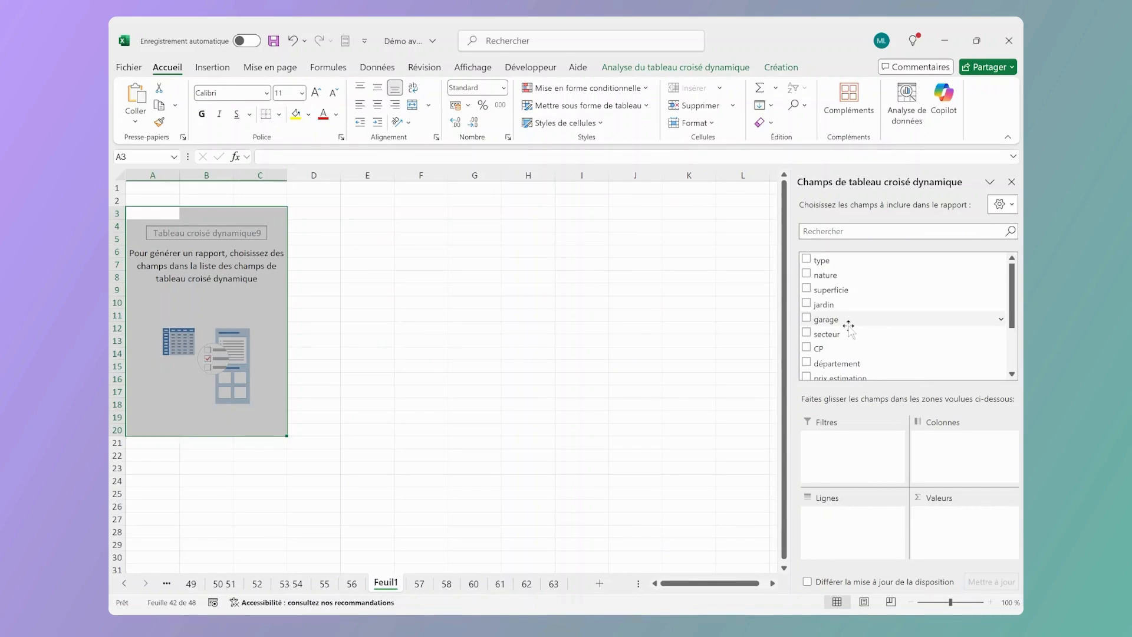
scroll(849, 326, "down", 3)
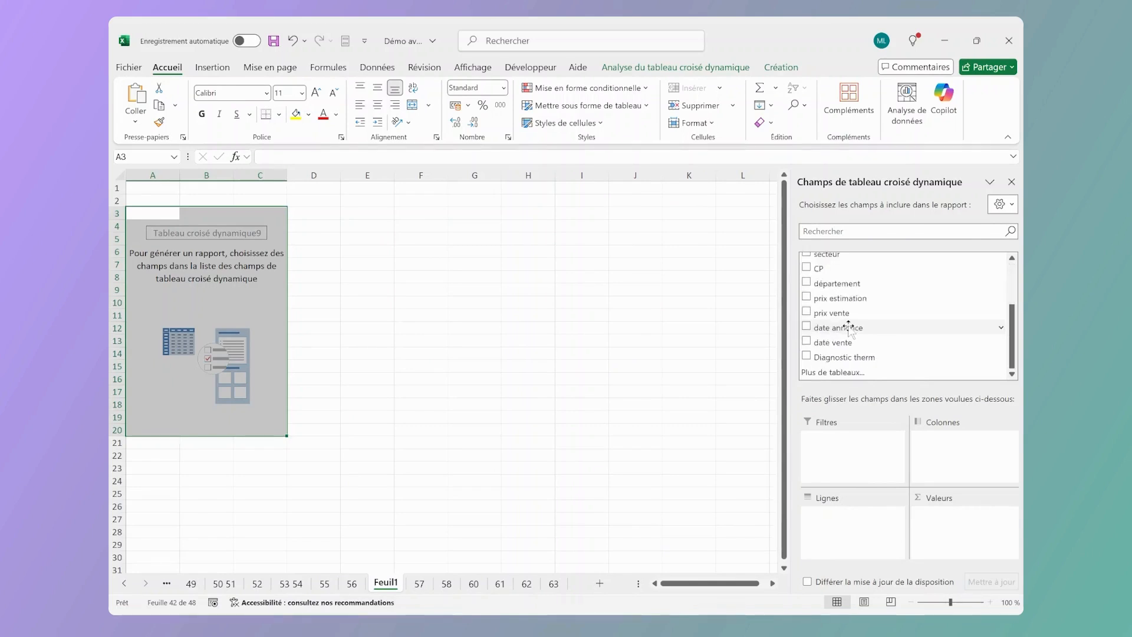
scroll(849, 328, "up", 3)
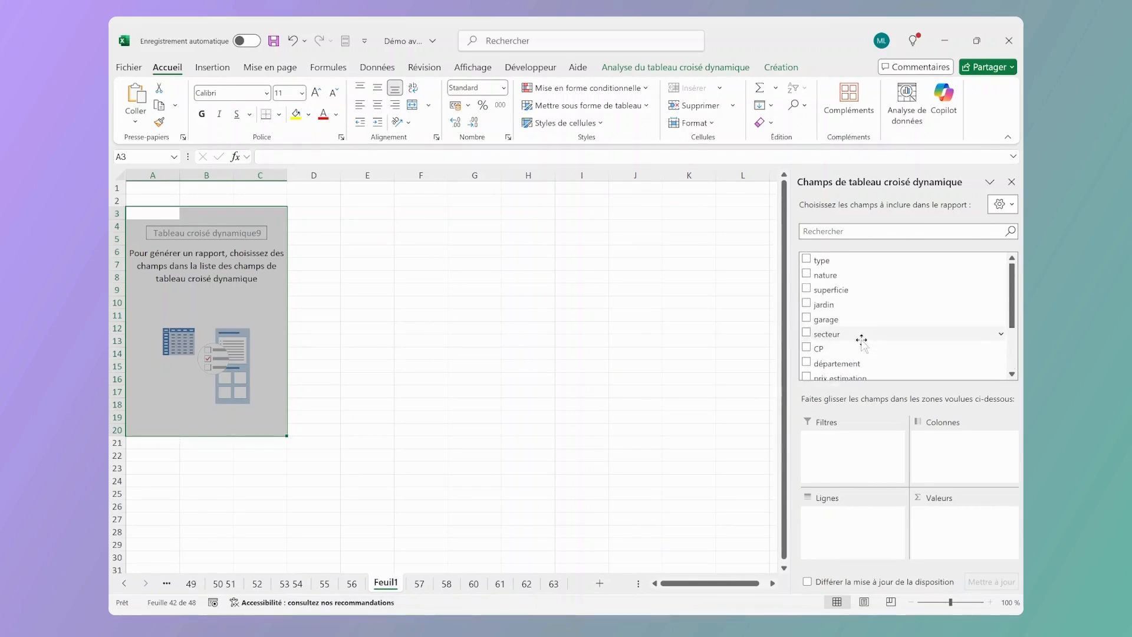
left_click_drag(823, 260, 956, 533)
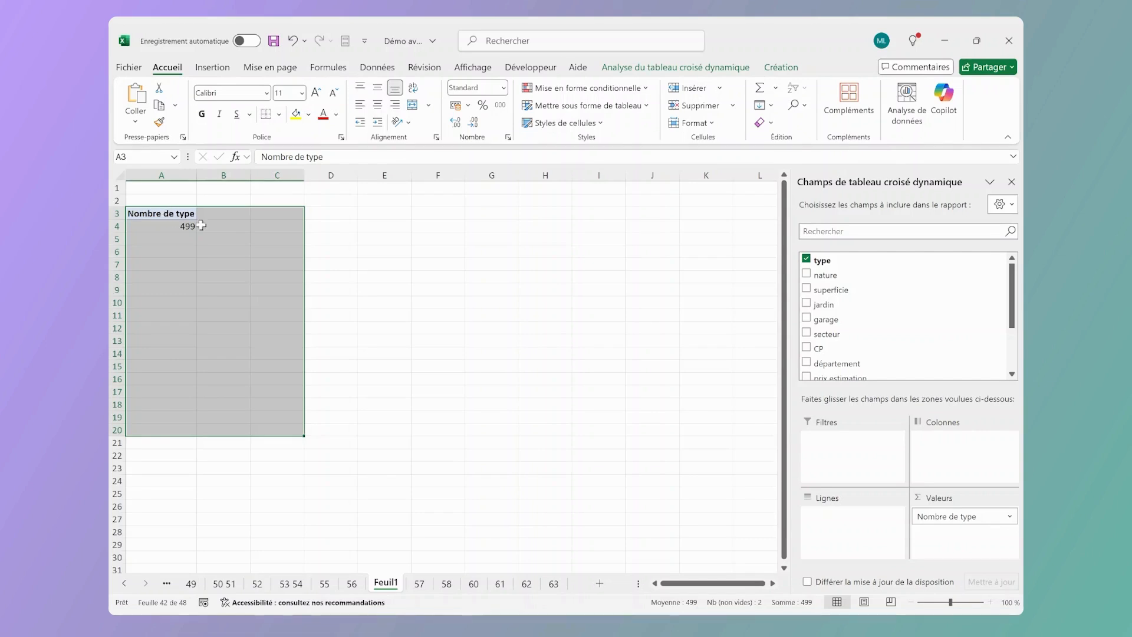
Step: Examine the nature column of the source data on sheet 57 and compare it with the pivot table's count on Feuil1
left_click(418, 583)
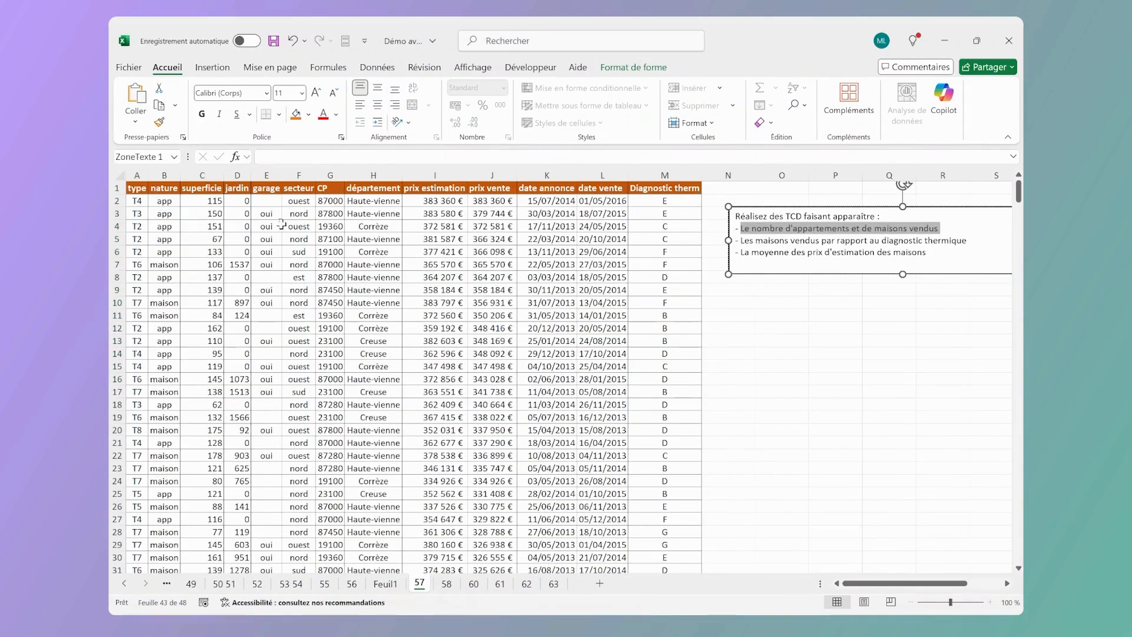
left_click(165, 187)
key("ctrl+shift+Down")
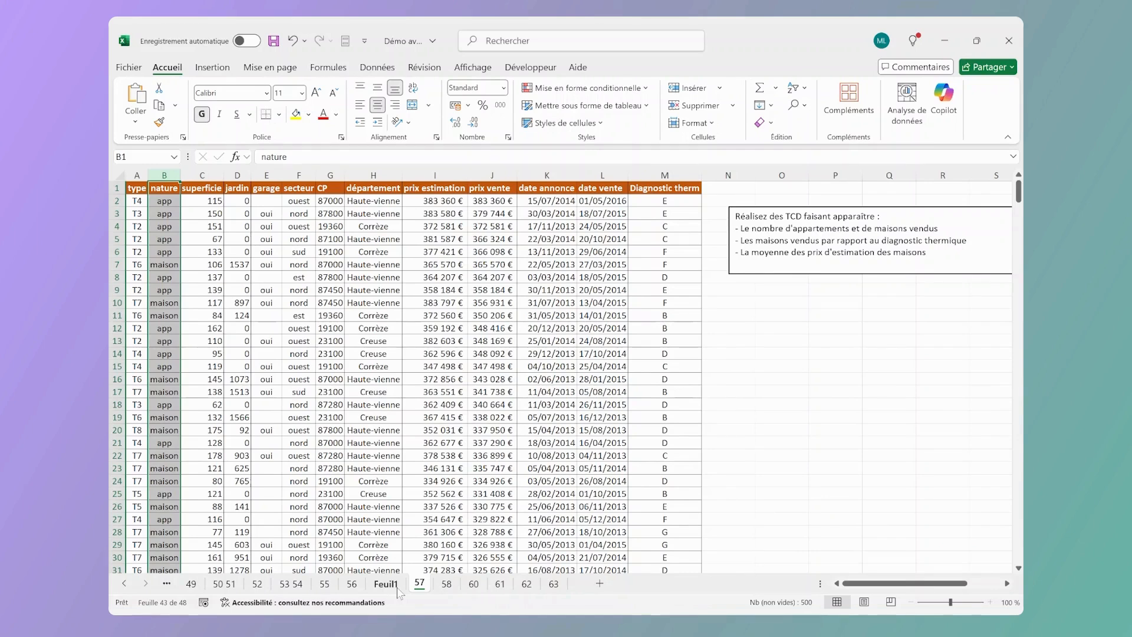
left_click(394, 585)
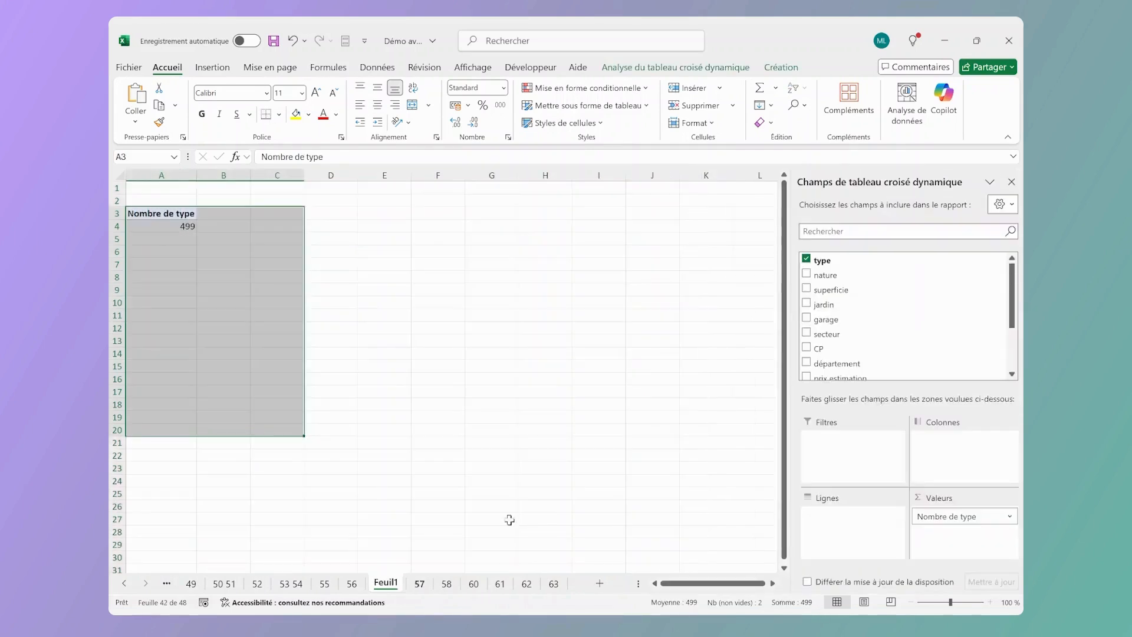
left_click(419, 584)
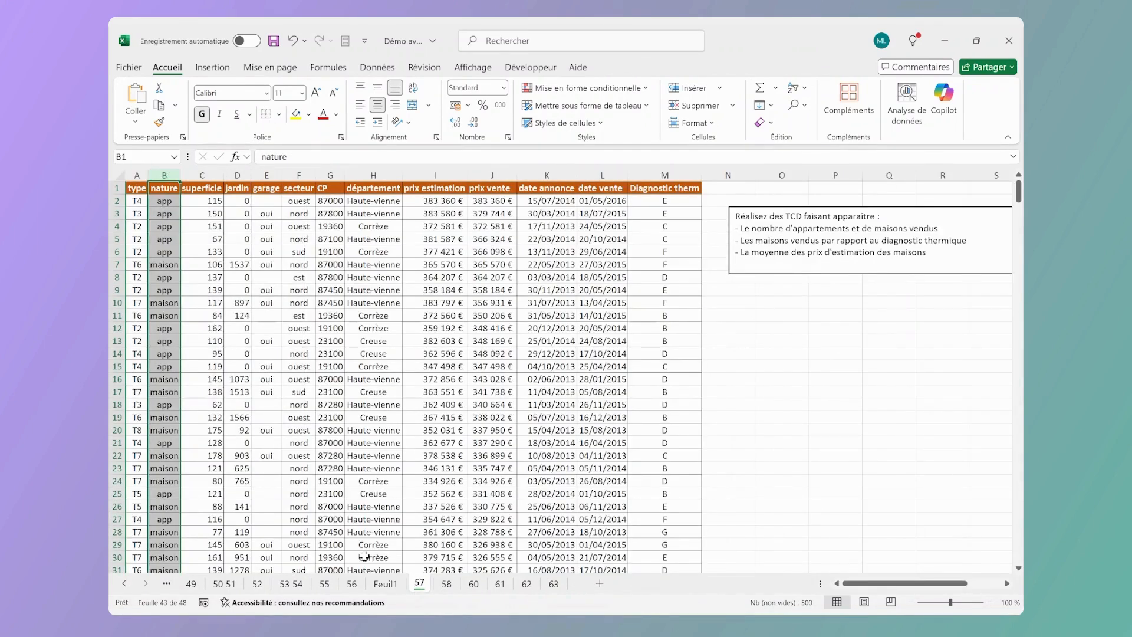
Step: Add the nature field to the Columns area of the pivot table on Feuil1 and review the app and maison counts
left_click(386, 583)
left_click_drag(839, 279, 969, 471)
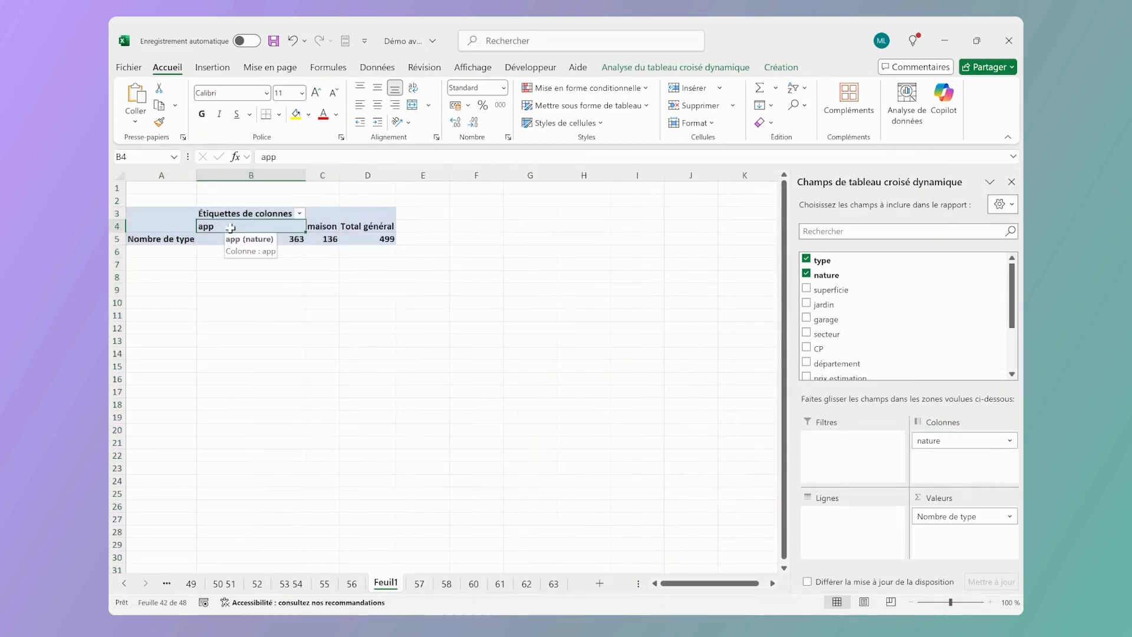
left_click(277, 238)
left_click_drag(271, 225, 270, 236)
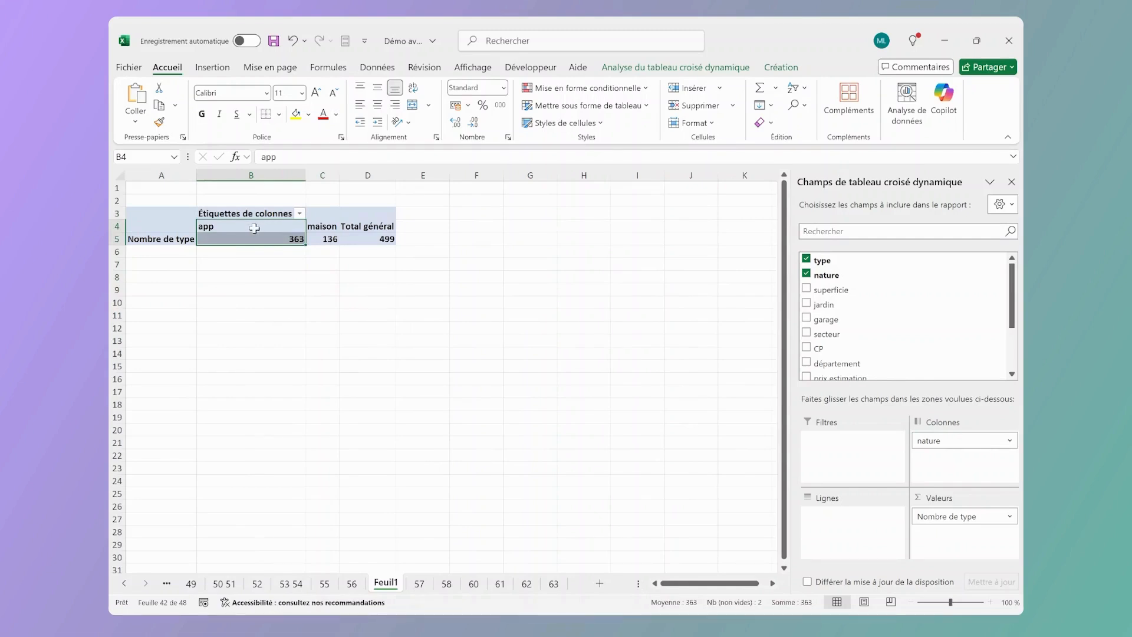
left_click(328, 229)
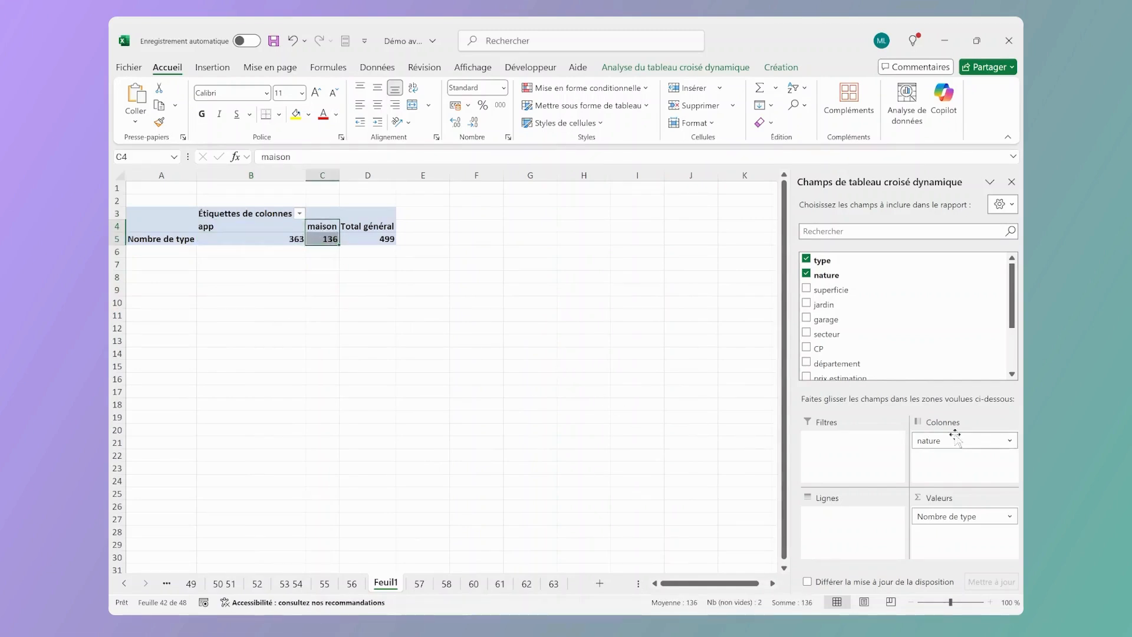
Step: Move the nature field to the Rows area of the pivot table, and from there to the Filters area
left_click_drag(949, 440, 844, 534)
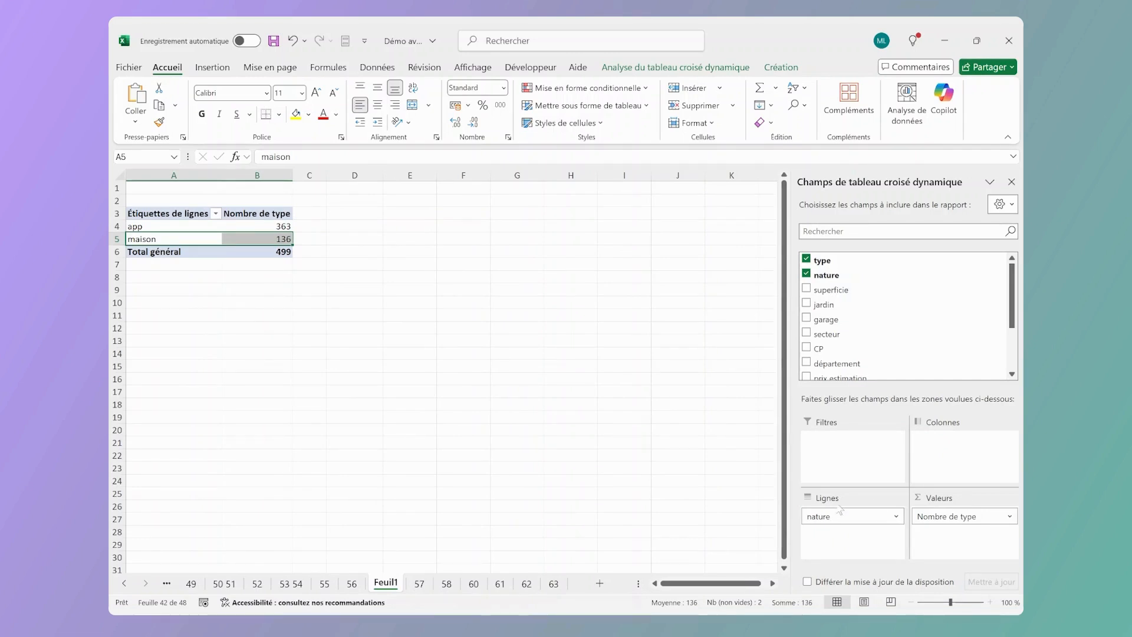
left_click_drag(831, 517, 854, 454)
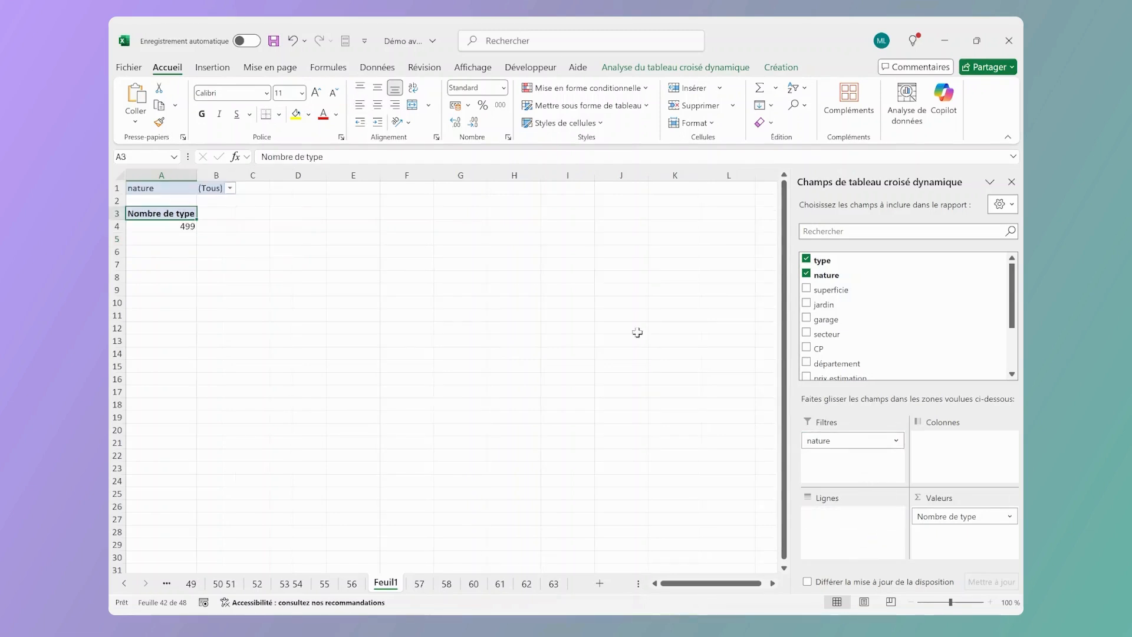
Step: Filter the pivot table by nature to app and check the apartment count
left_click(230, 188)
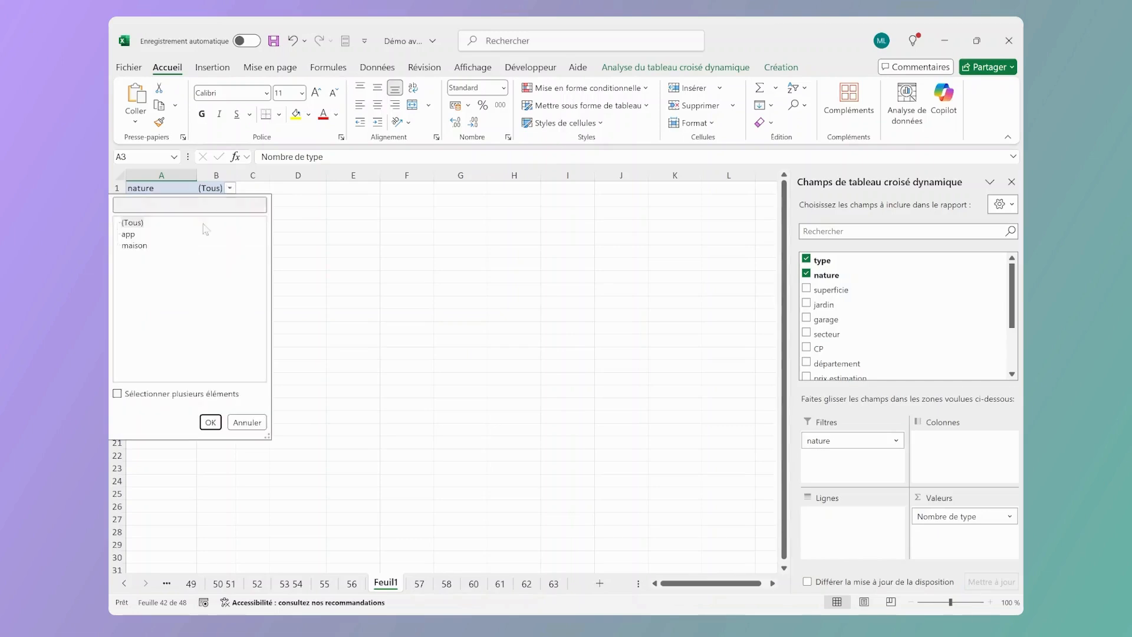
left_click(127, 235)
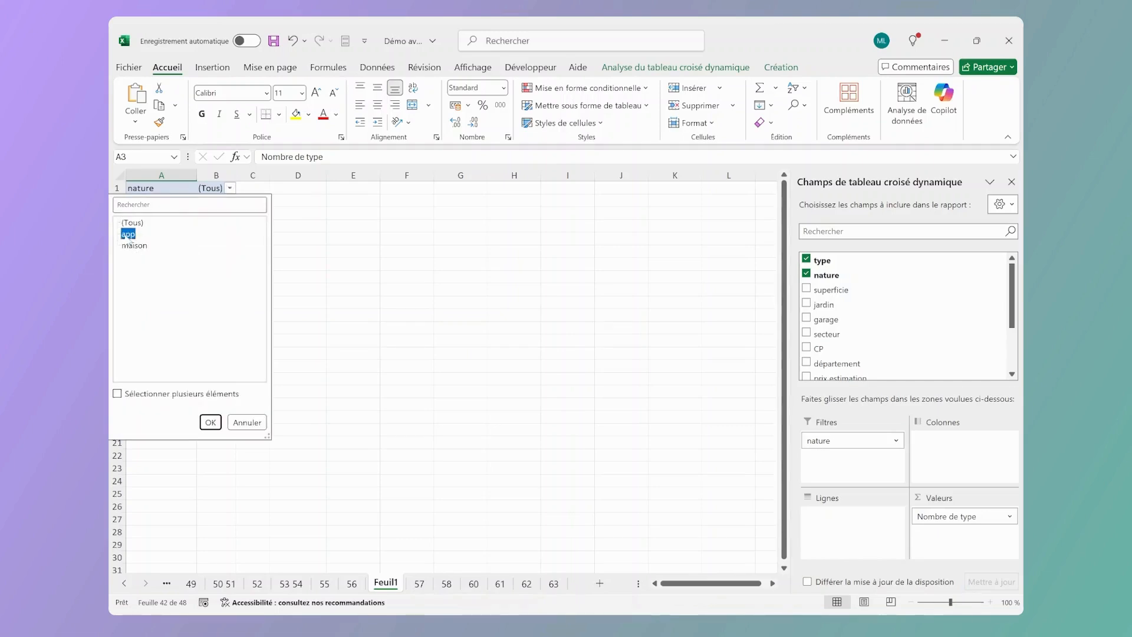
left_click(211, 422)
left_click(170, 224)
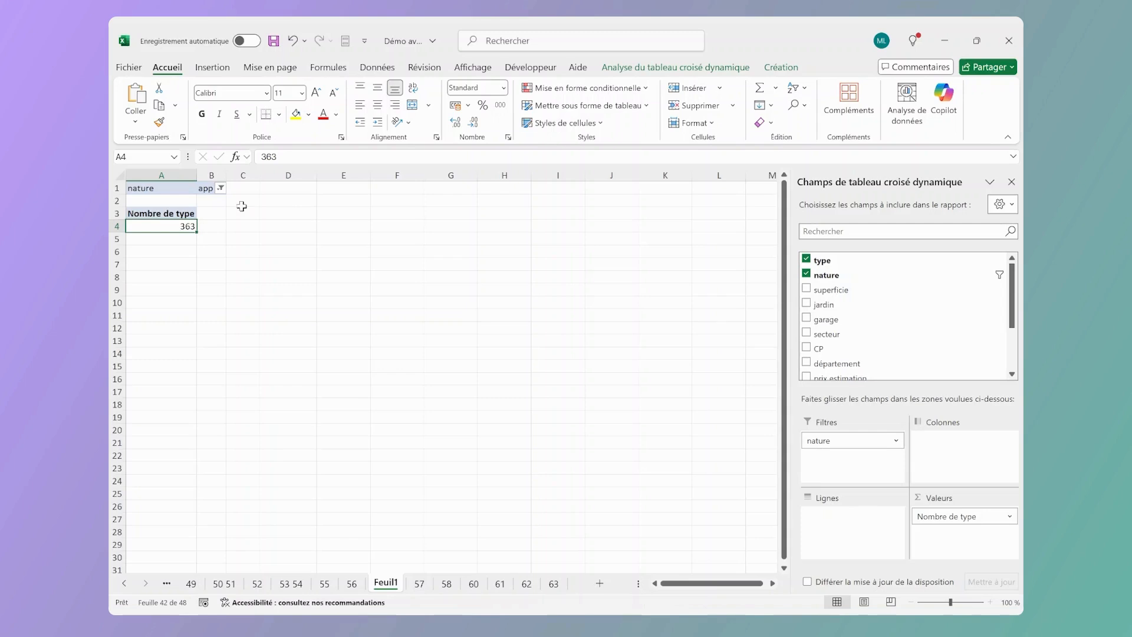
Step: Switch the nature filter to maison to check the house count, and reset it to (Tous)
left_click(220, 188)
left_click(132, 245)
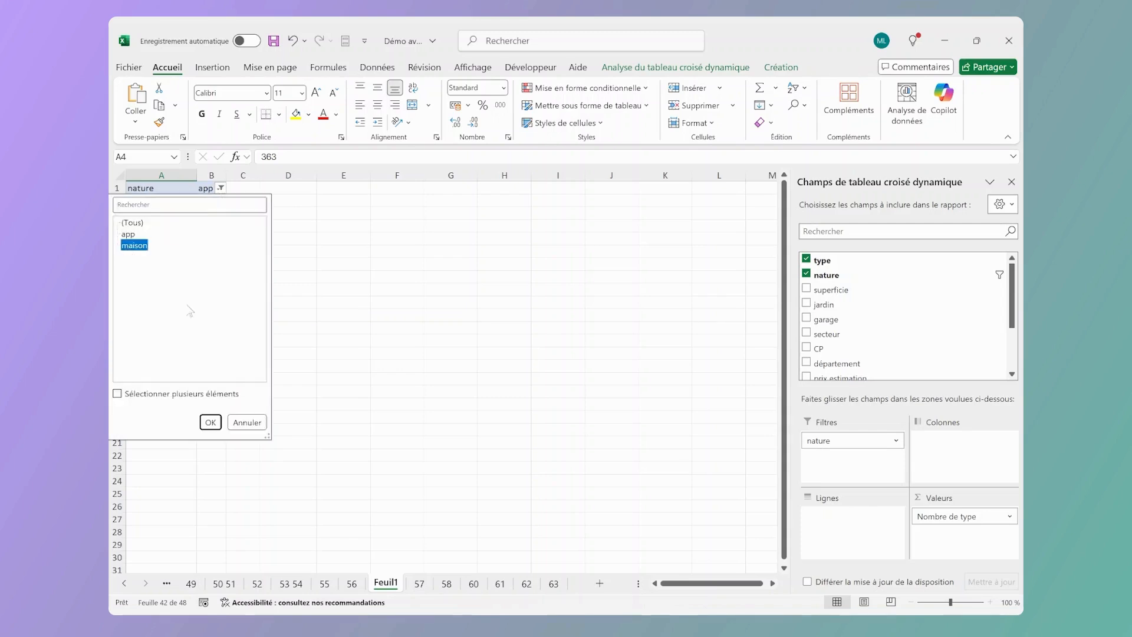
left_click(211, 422)
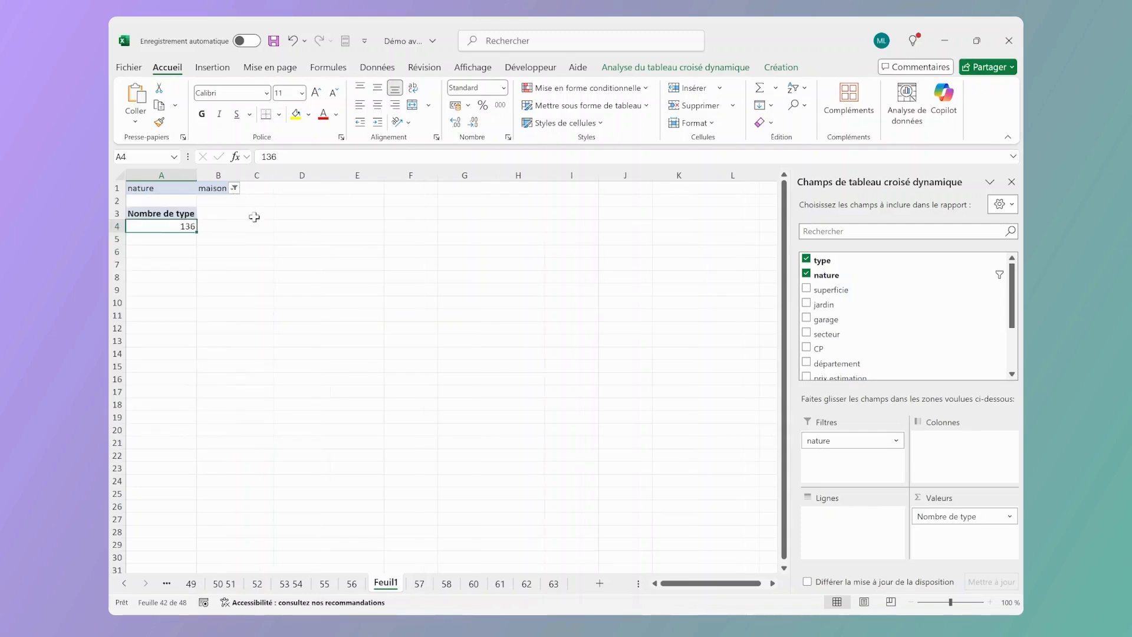
left_click(234, 188)
left_click(132, 222)
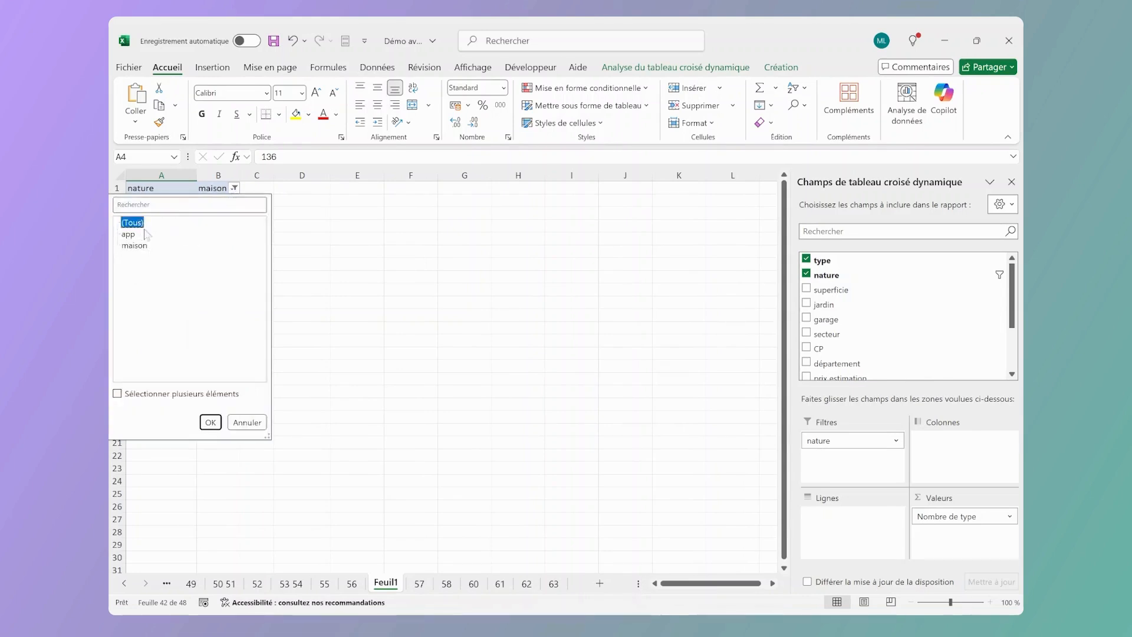
left_click(211, 422)
Step: Reread the second request in the text box on sheet 57, about houses sold by thermal diagnosis
left_click(419, 584)
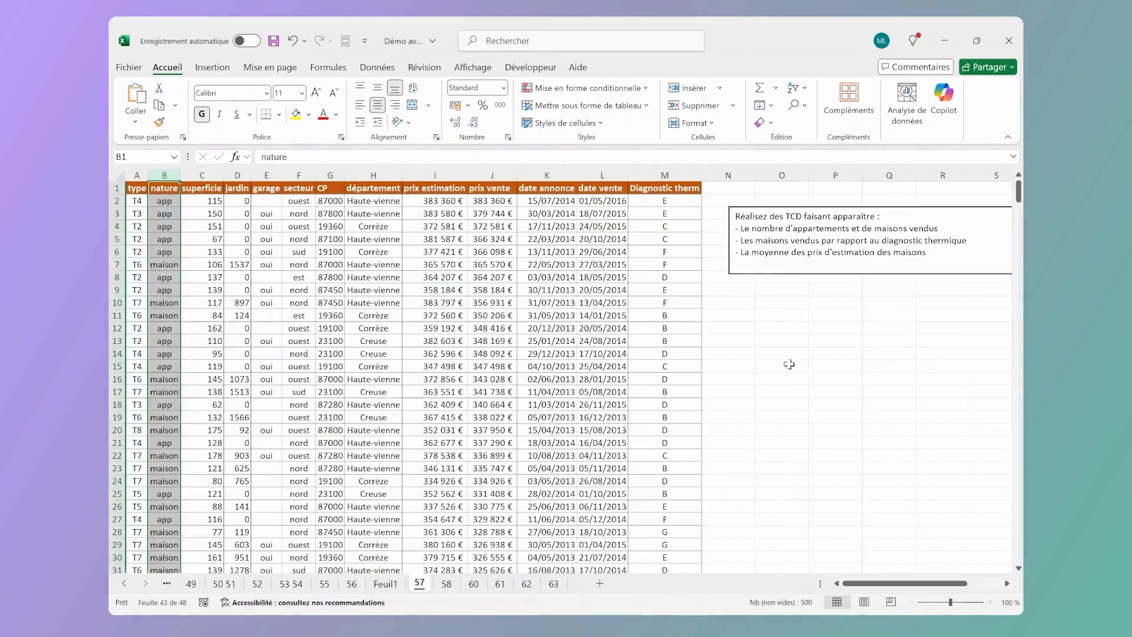
left_click_drag(967, 241, 740, 242)
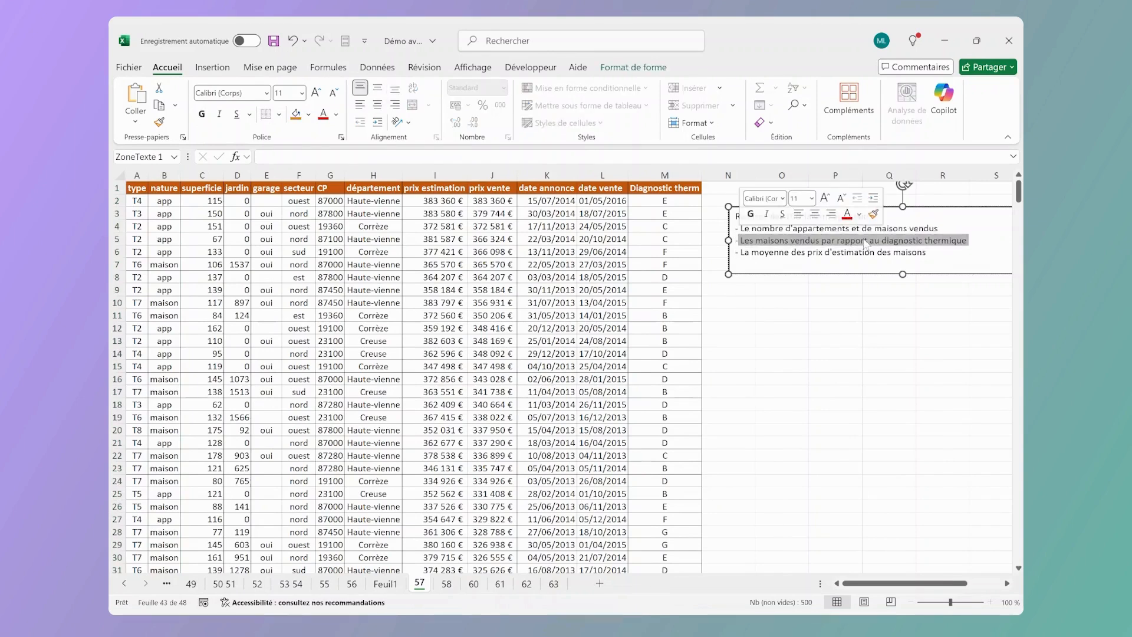
left_click(841, 244)
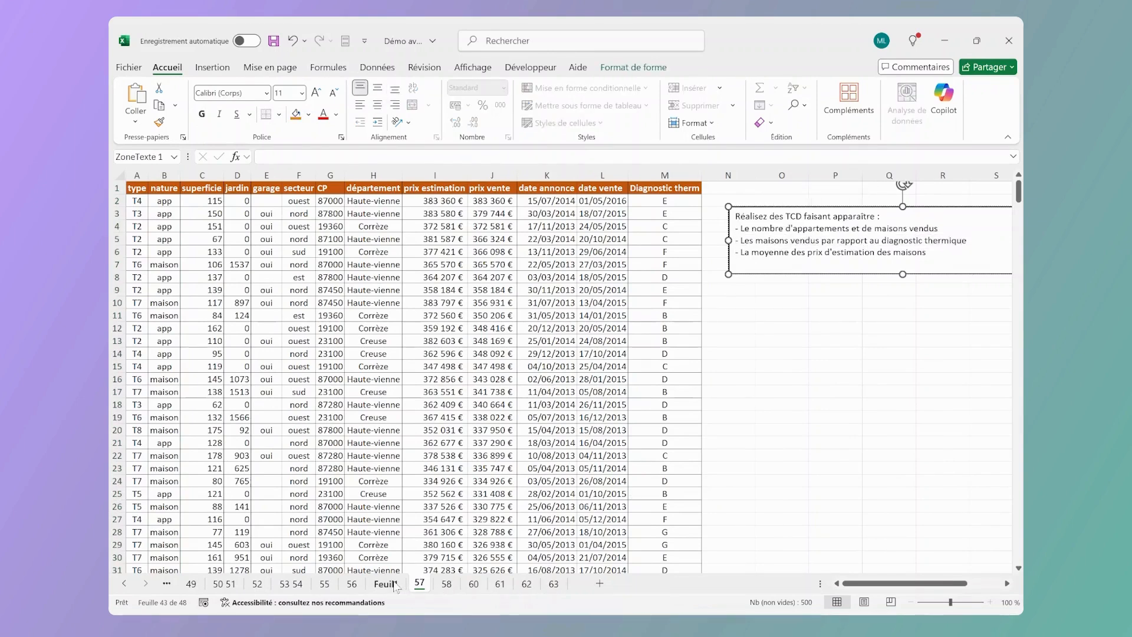
Step: Filter the pivot table on Feuil1 by nature so that it covers only maison
left_click(385, 584)
left_click(229, 188)
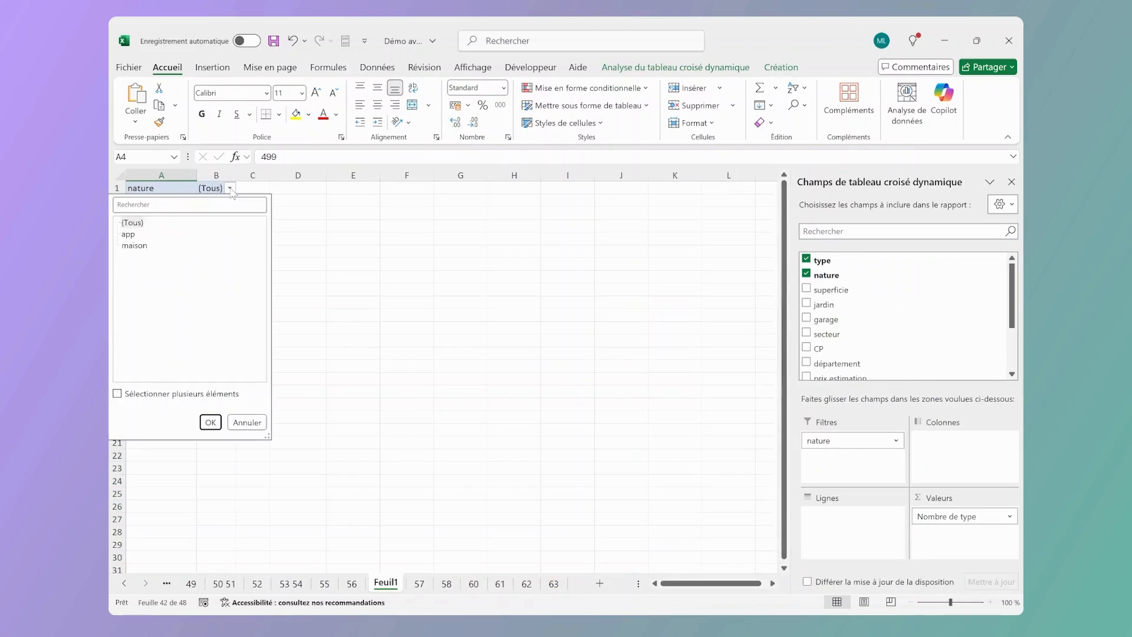
left_click(139, 248)
left_click(212, 424)
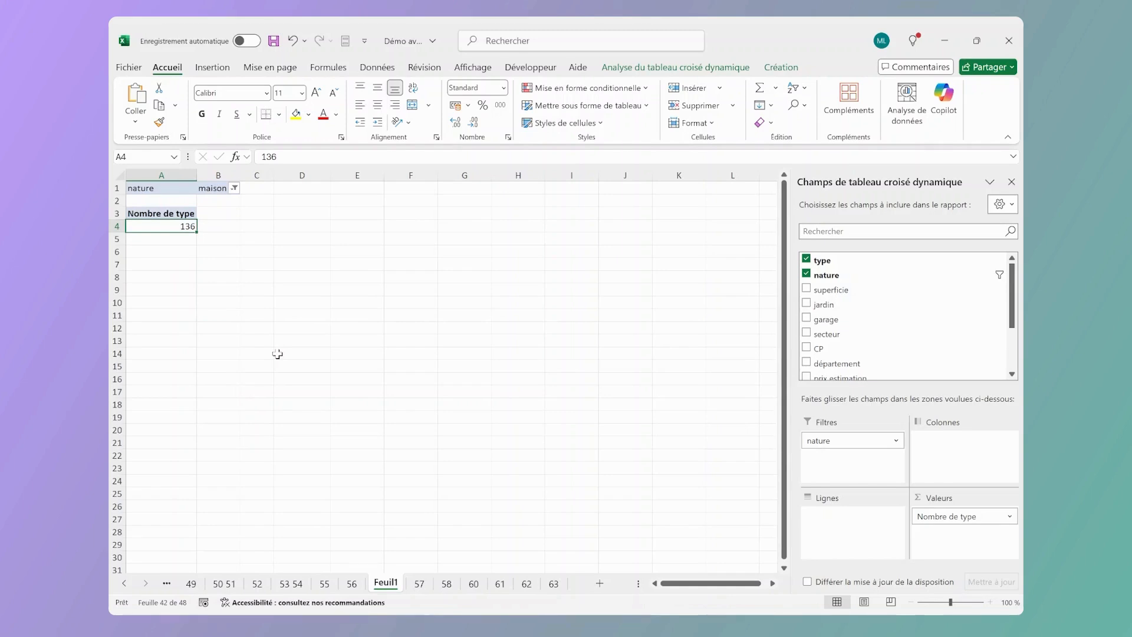
Step: Add the Diagnostic therm field to the Rows area of the pivot table
scroll(931, 322, "down", 2)
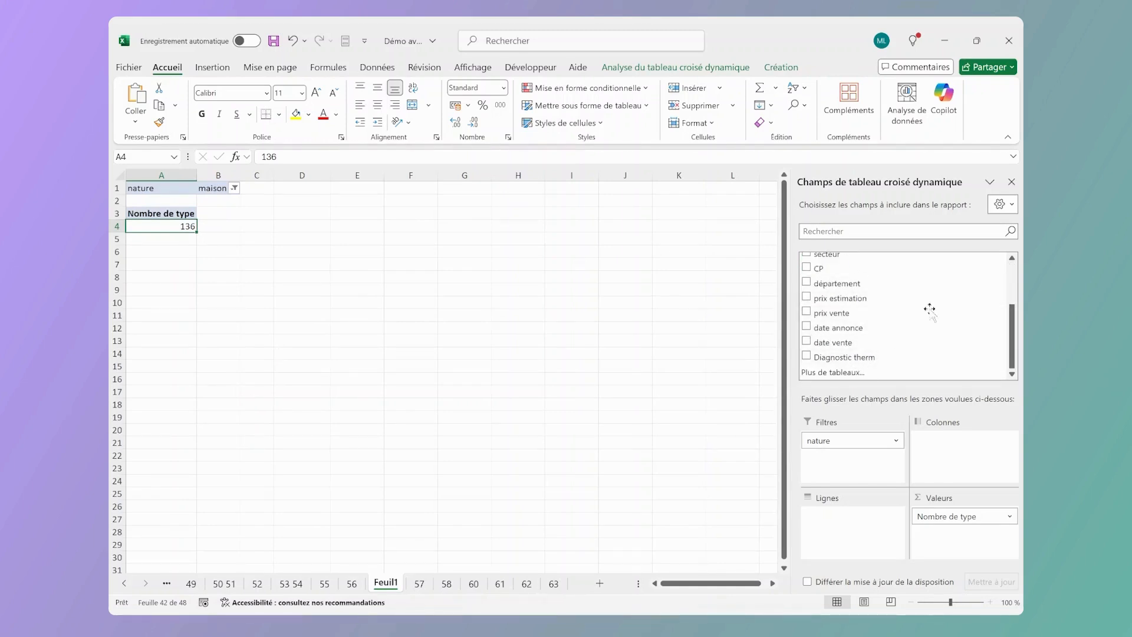
scroll(871, 315, "up", 2)
scroll(860, 330, "down", 2)
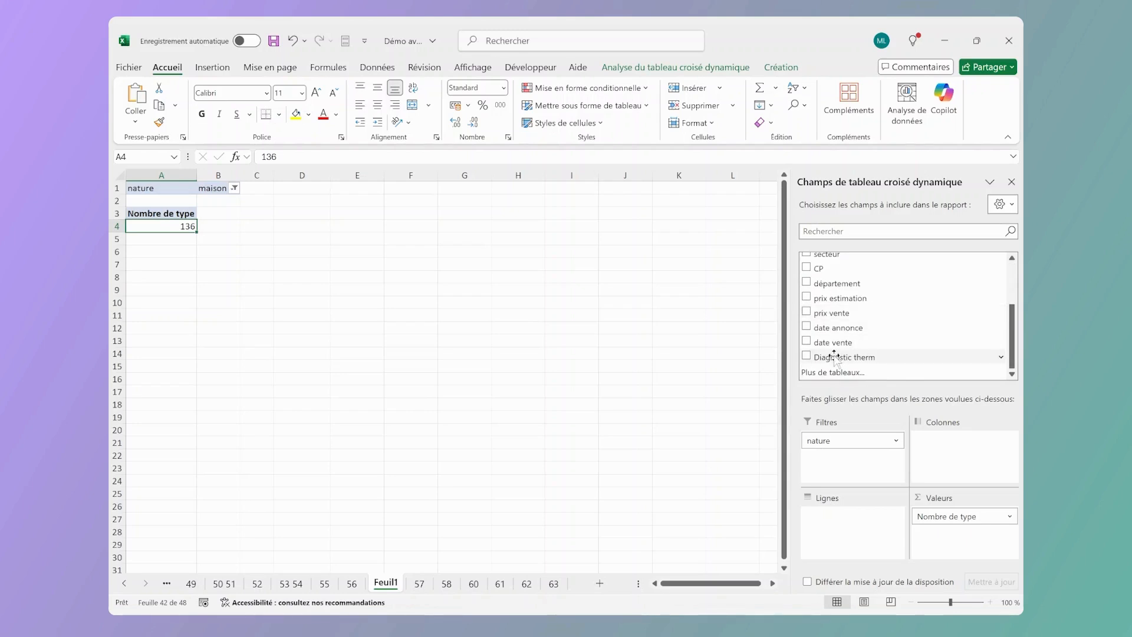
left_click_drag(833, 355, 858, 544)
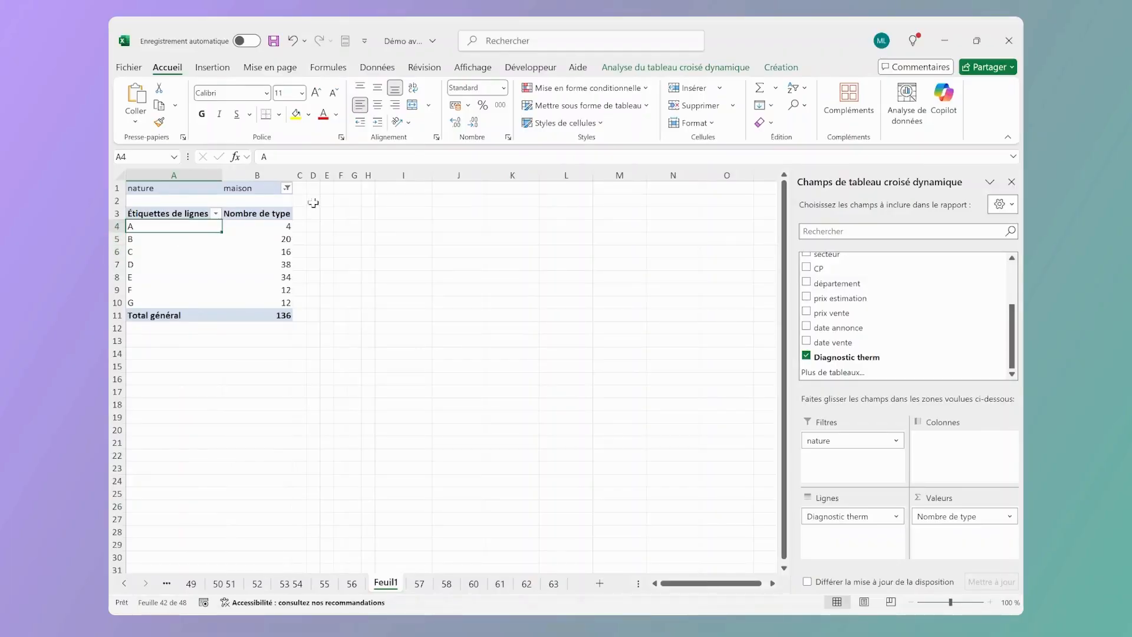
Step: Examine the number of houses sold for each thermal diagnosis class from A to G
key("Right")
left_click(184, 219)
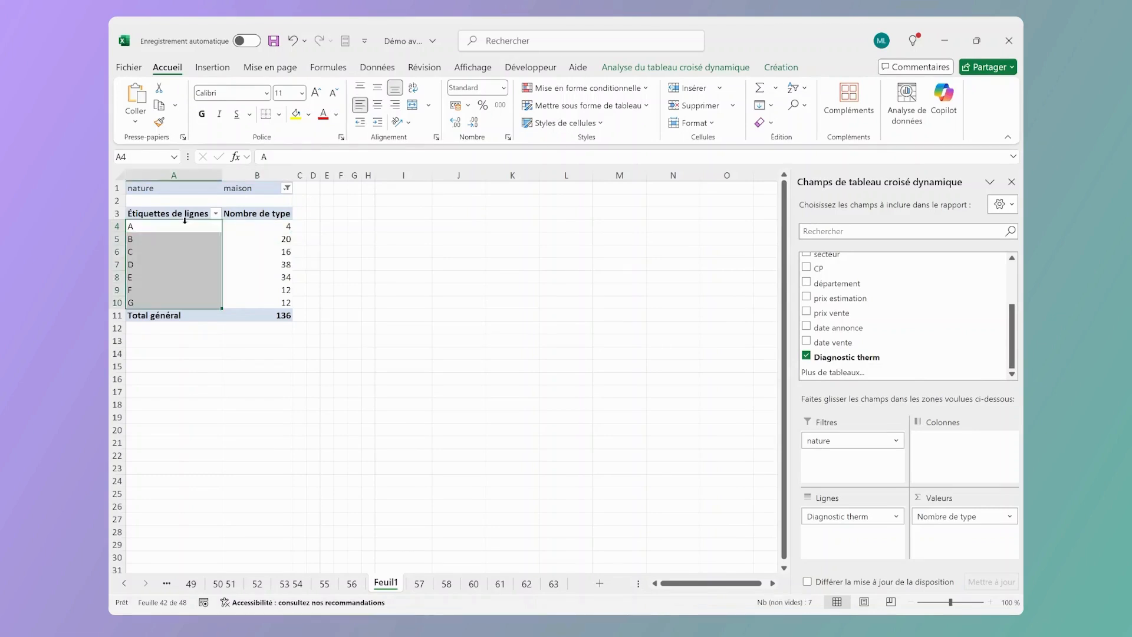
left_click(268, 226)
left_click(193, 231)
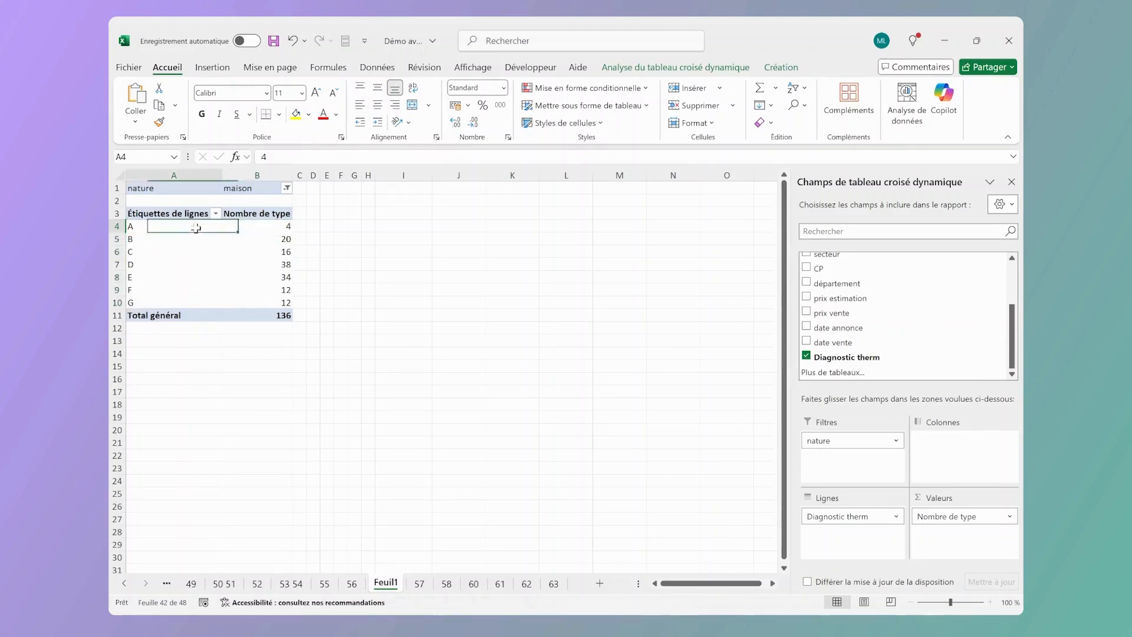
left_click(282, 304)
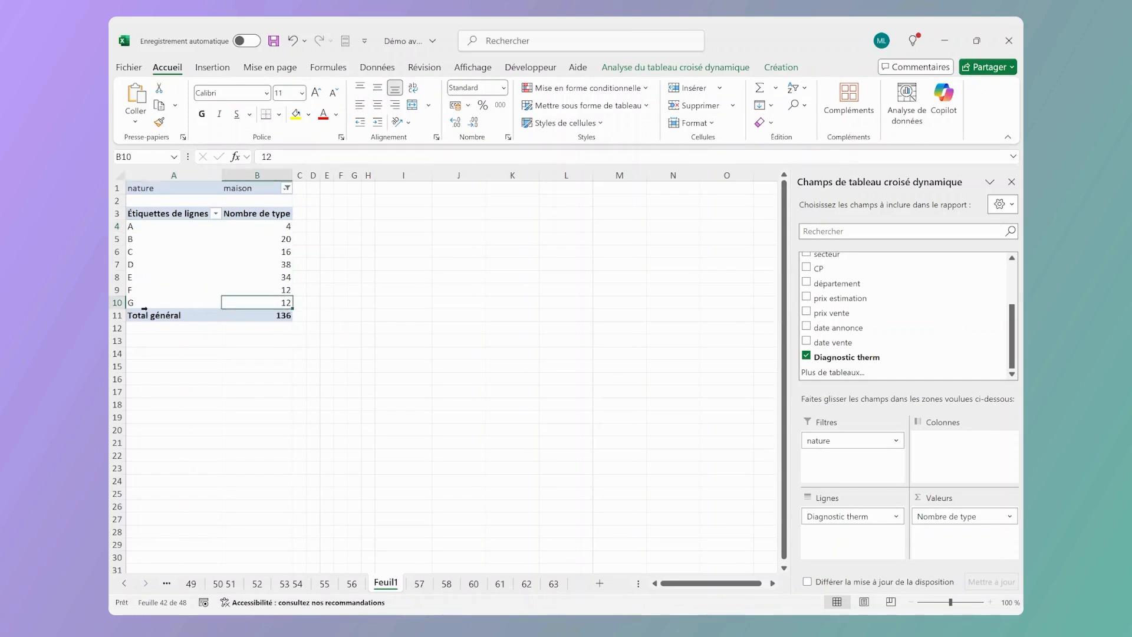
left_click(156, 302)
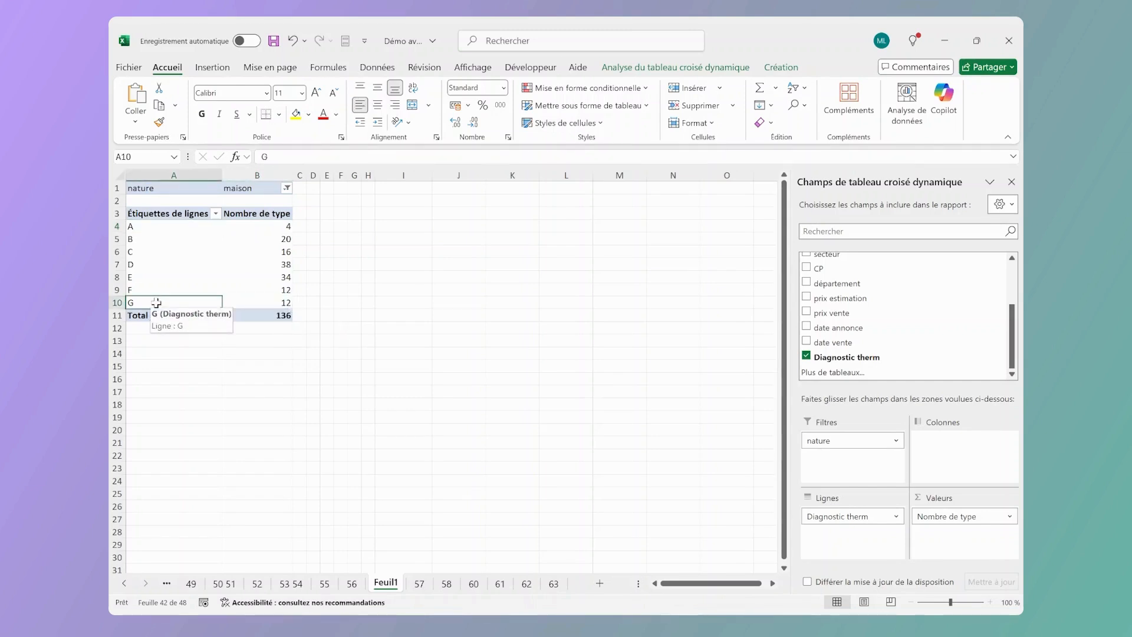
Step: Reread the third request in the text box on sheet 57, about the average estimated price of houses
left_click(353, 584)
left_click(419, 584)
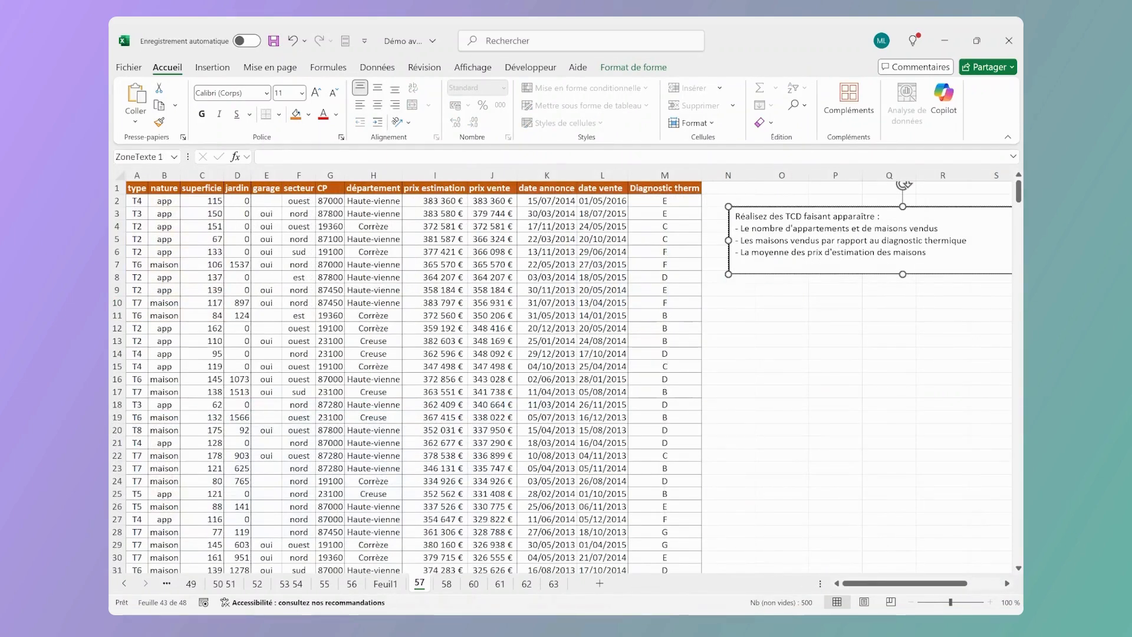
left_click_drag(929, 252, 740, 252)
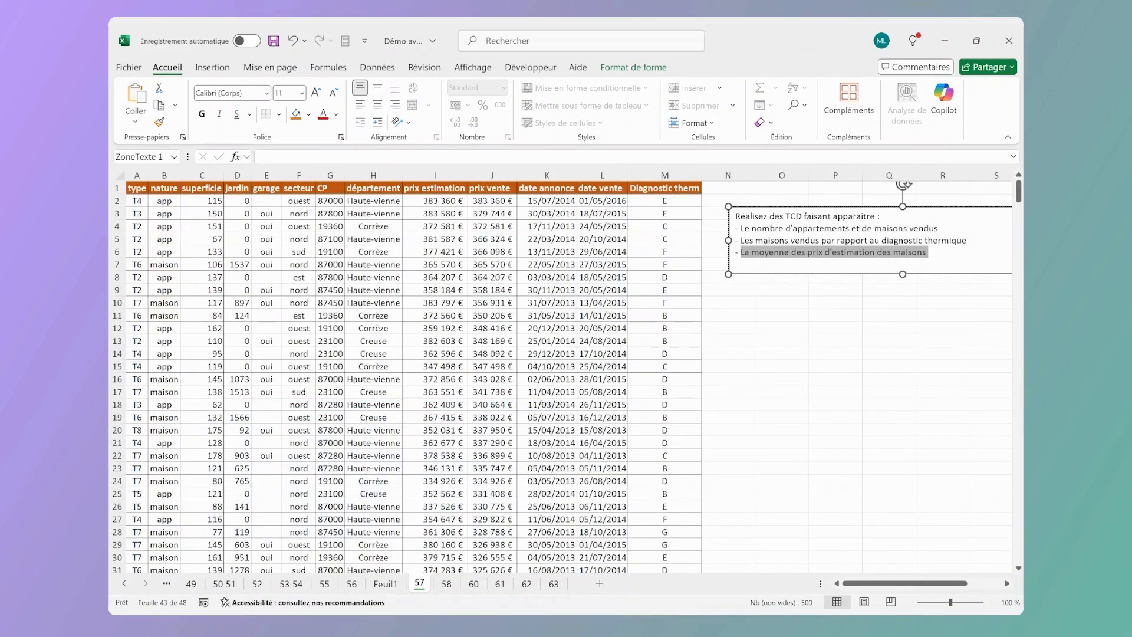
Step: Remove the type count from the Values area of the pivot table on Feuil1
left_click(386, 583)
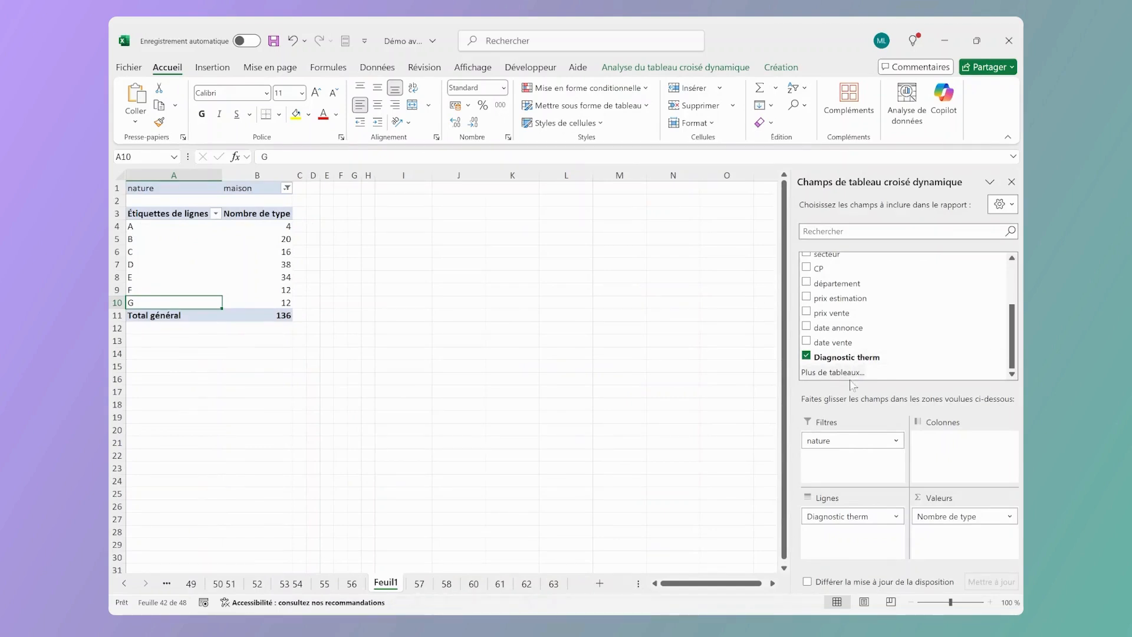
left_click(1008, 516)
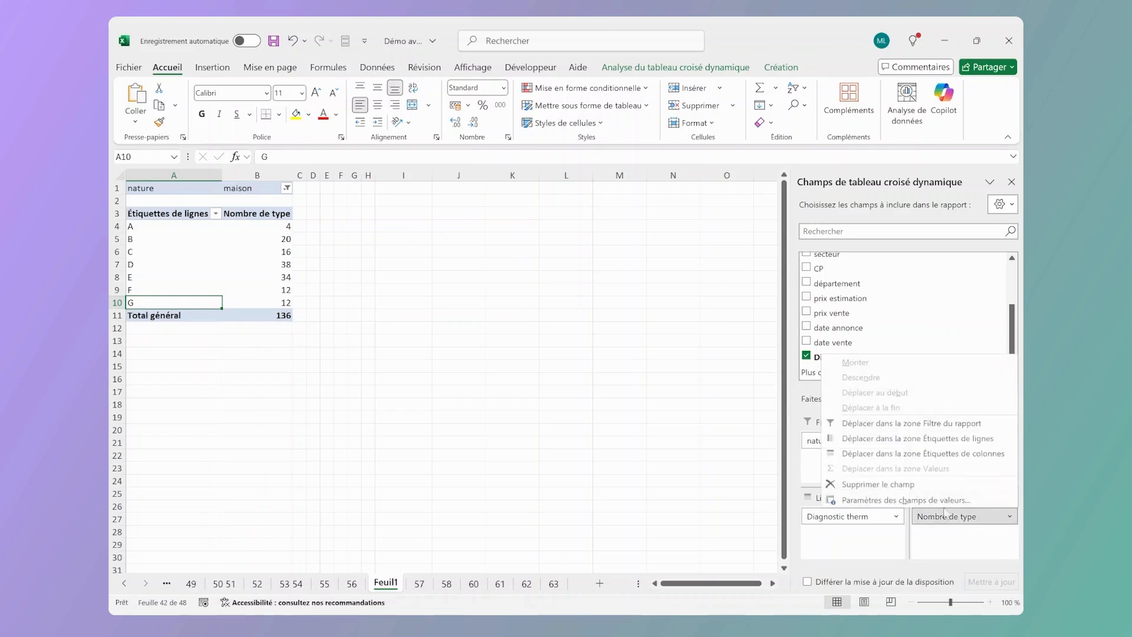
left_click(913, 484)
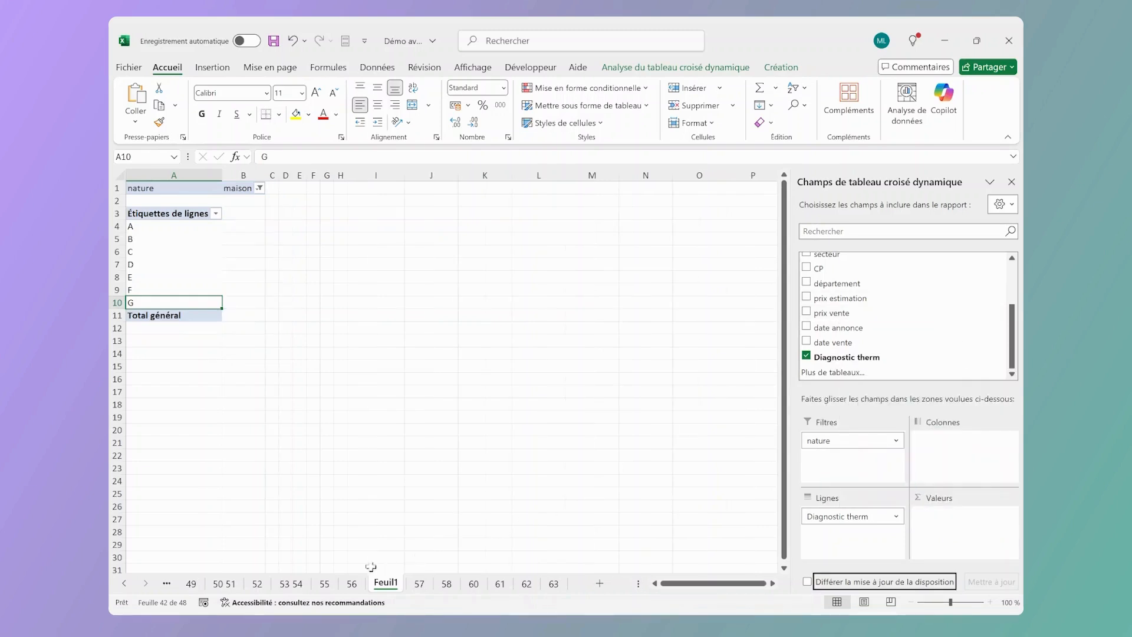
Step: Check the request on sheet 57 again and add the prix estimation field to the Values area on Feuil1
left_click(426, 583)
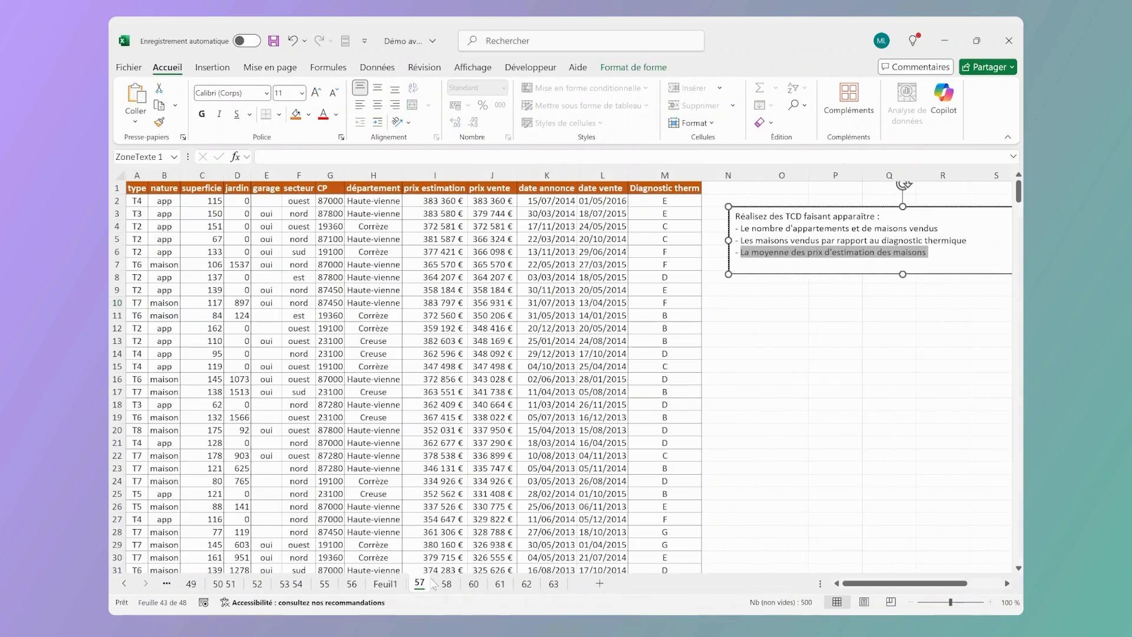
left_click(392, 584)
left_click_drag(831, 298, 966, 537)
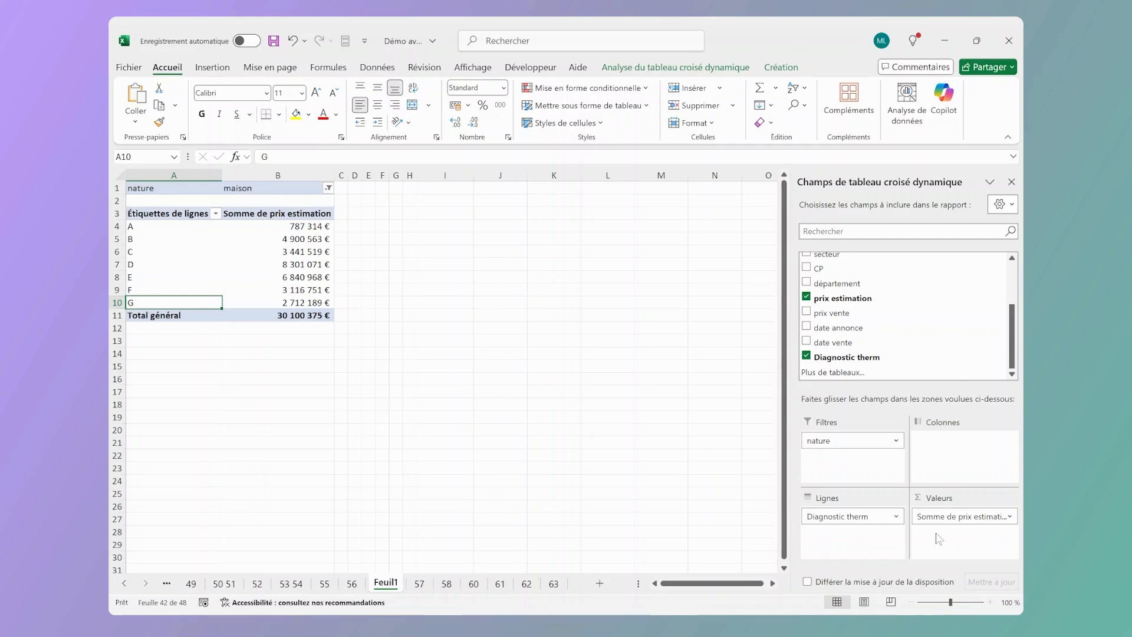
Step: Examine the summed estimated prices per thermal diagnosis class and compare them with the third request on sheet 57
left_click(299, 227)
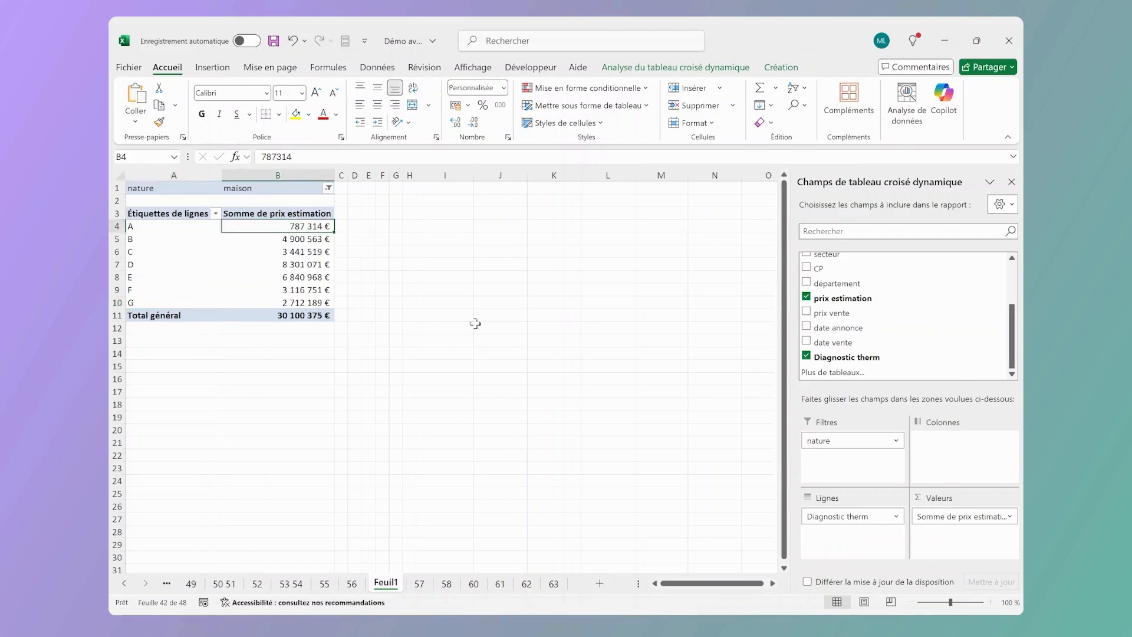
left_click(481, 302)
left_click(289, 229)
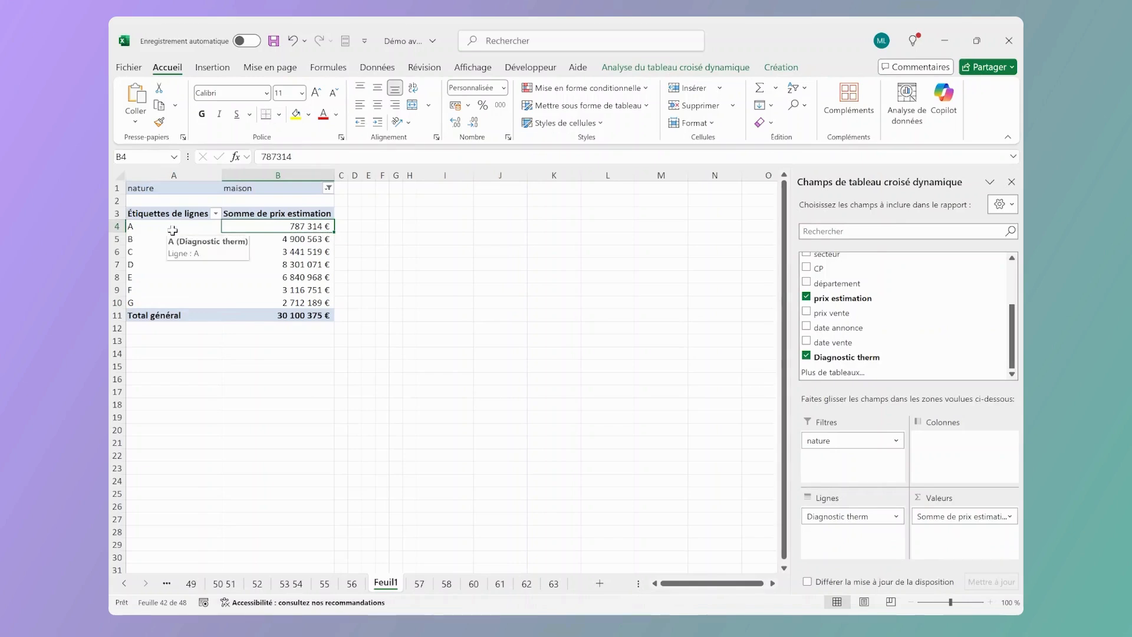
mouse_move(173, 232)
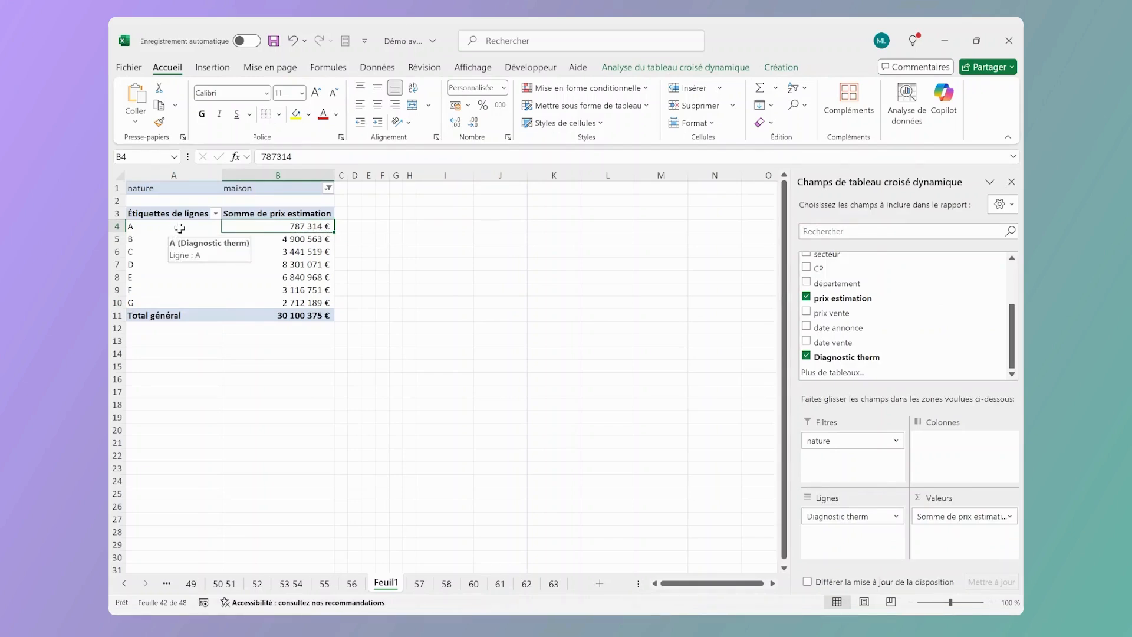
left_click(179, 228)
left_click(283, 230)
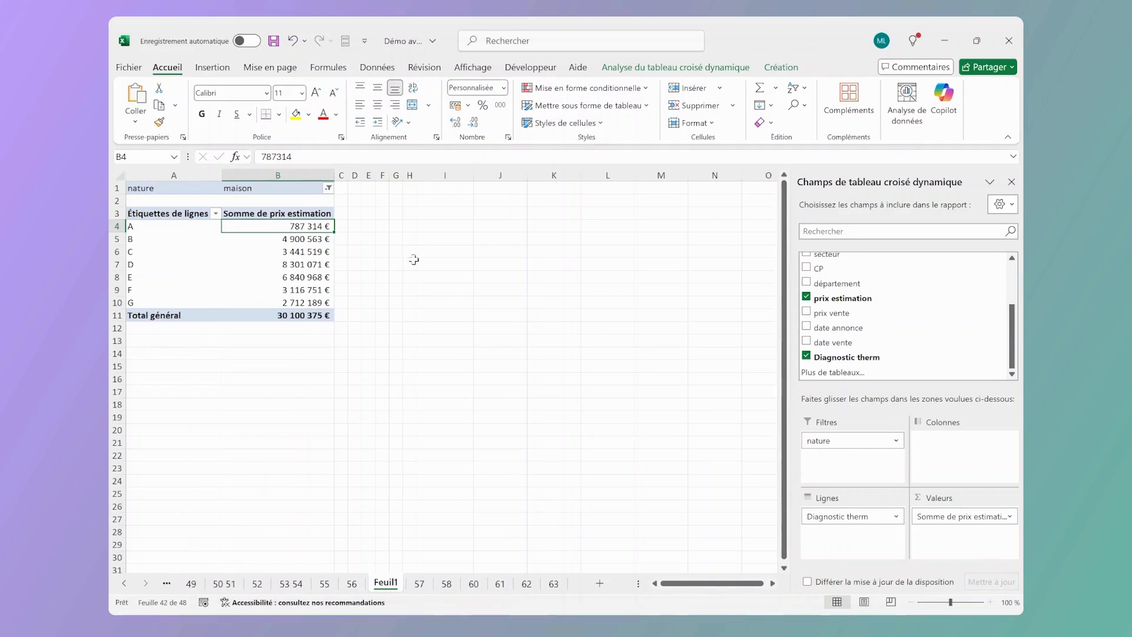
left_click(419, 583)
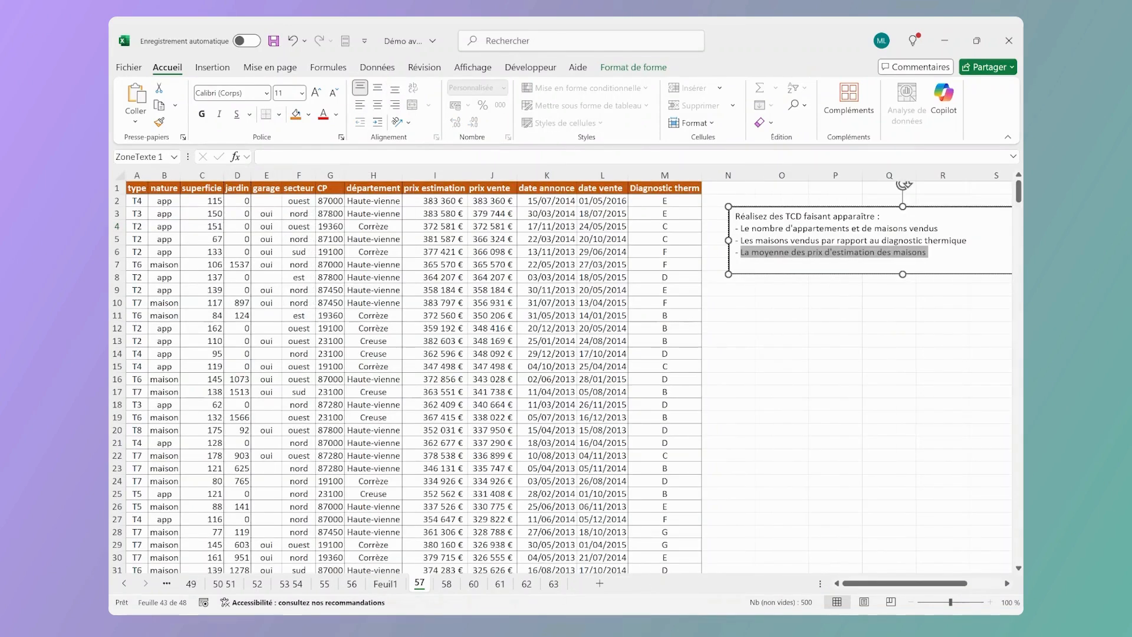
Step: Summarize the prix estimation values in the pivot table on Feuil1 by Moyenne instead of by sum
left_click(385, 583)
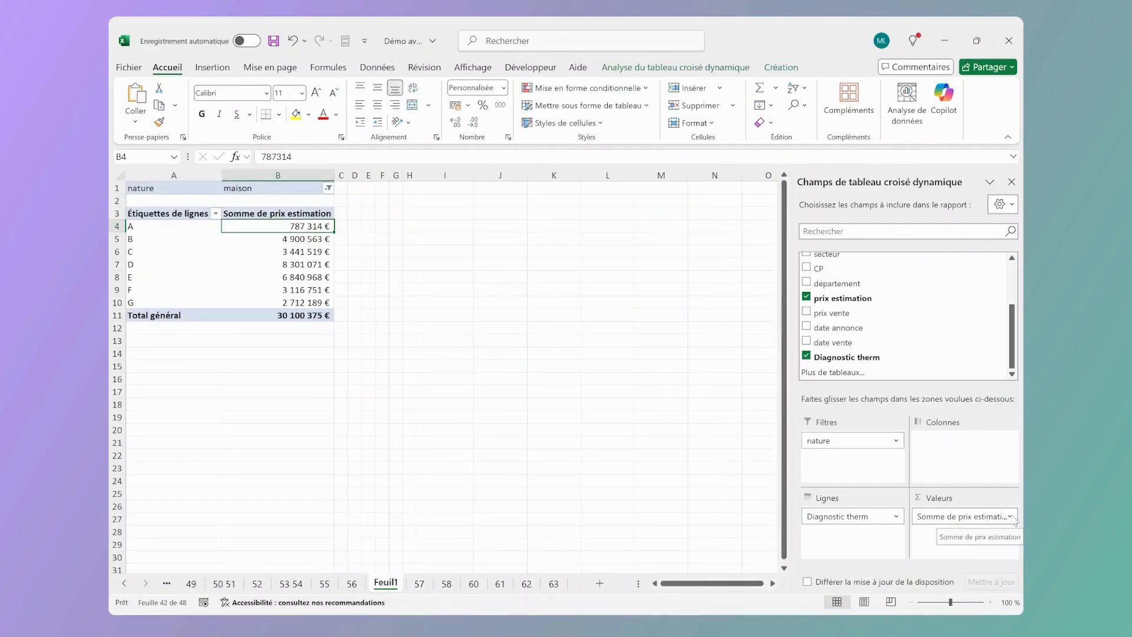
left_click(1011, 517)
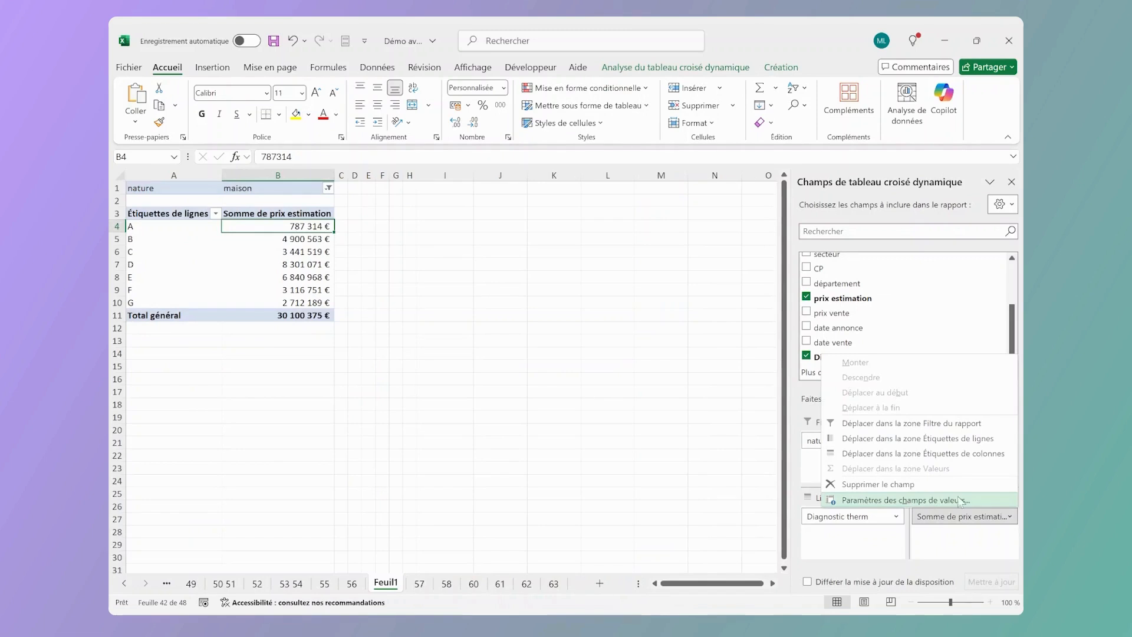
left_click(934, 501)
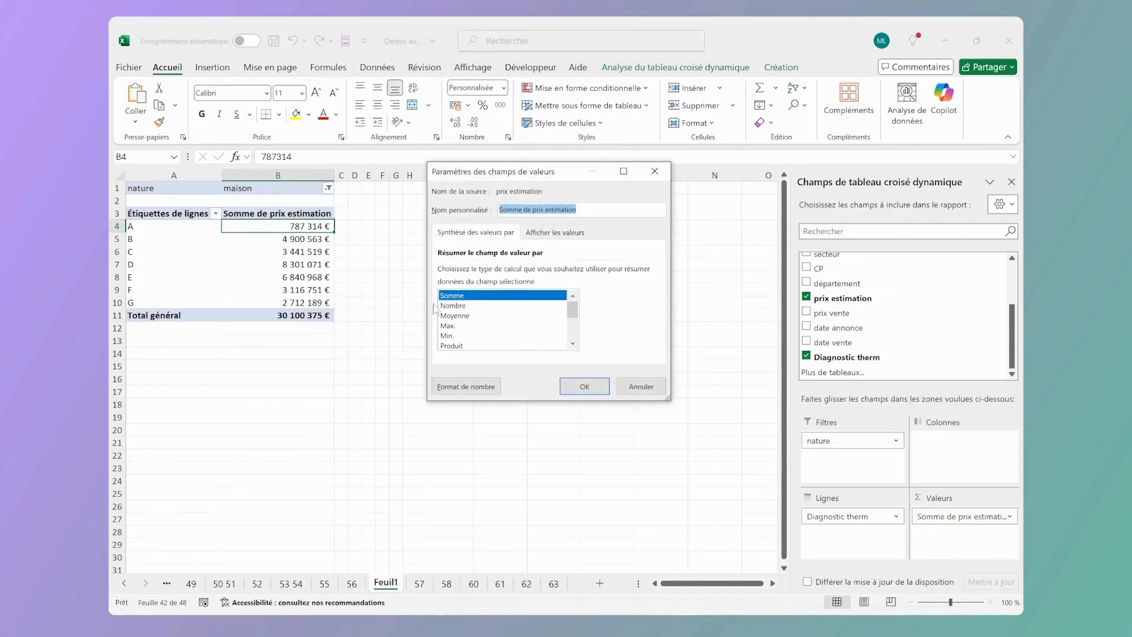
left_click(479, 319)
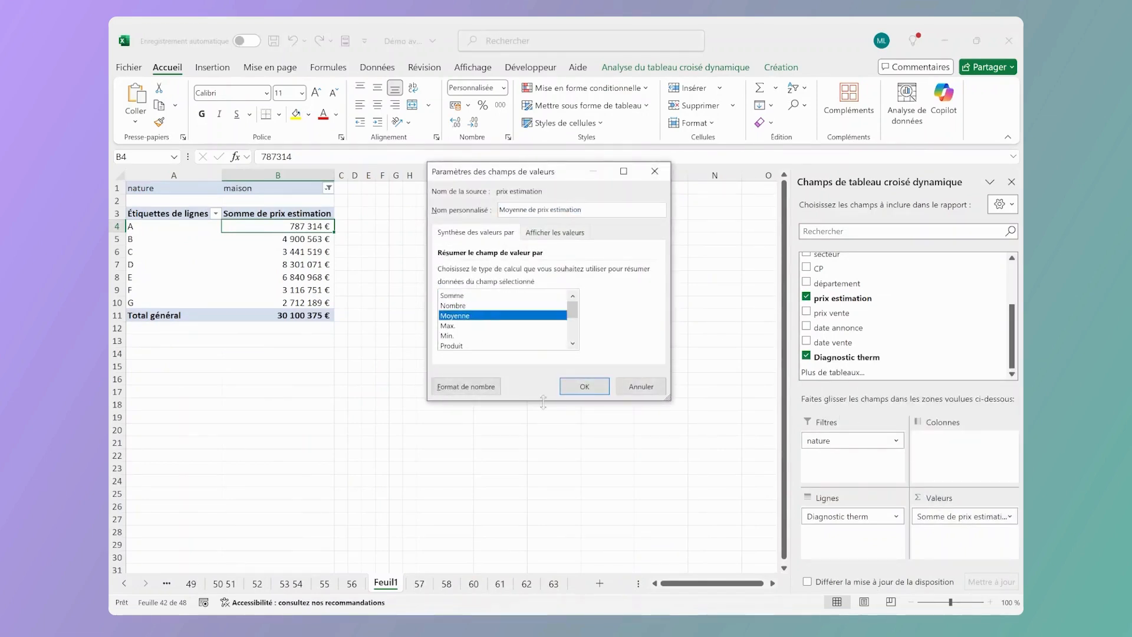
left_click(585, 386)
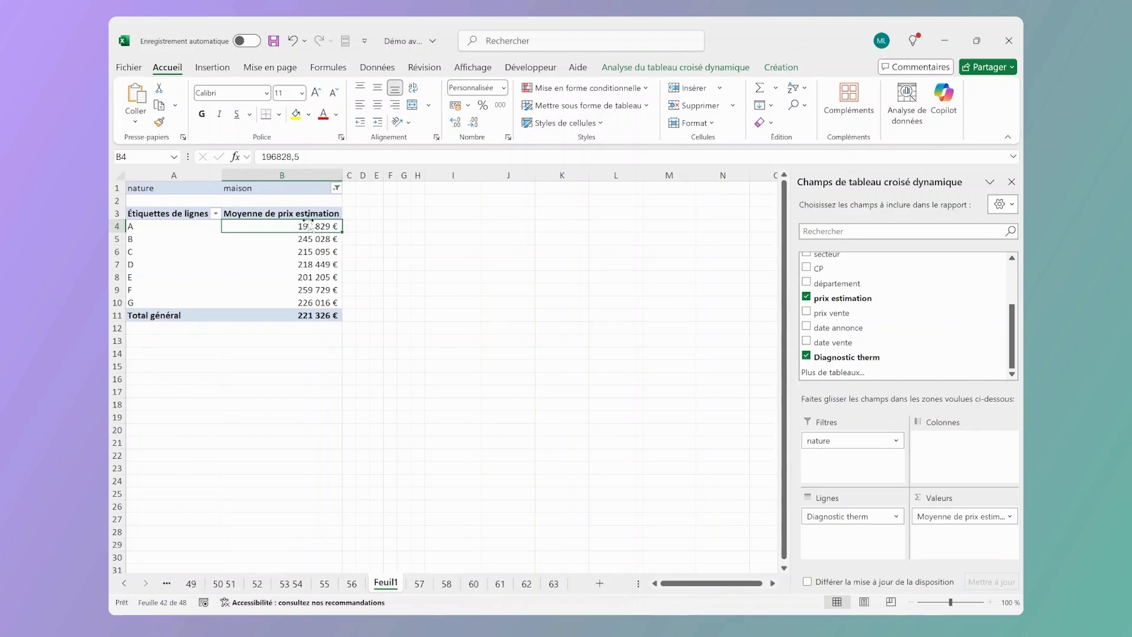
Step: Examine the average estimated prices per thermal diagnosis class and the grand total on Feuil1, and compare them with the third request on sheet 57
left_click_drag(286, 226, 285, 303)
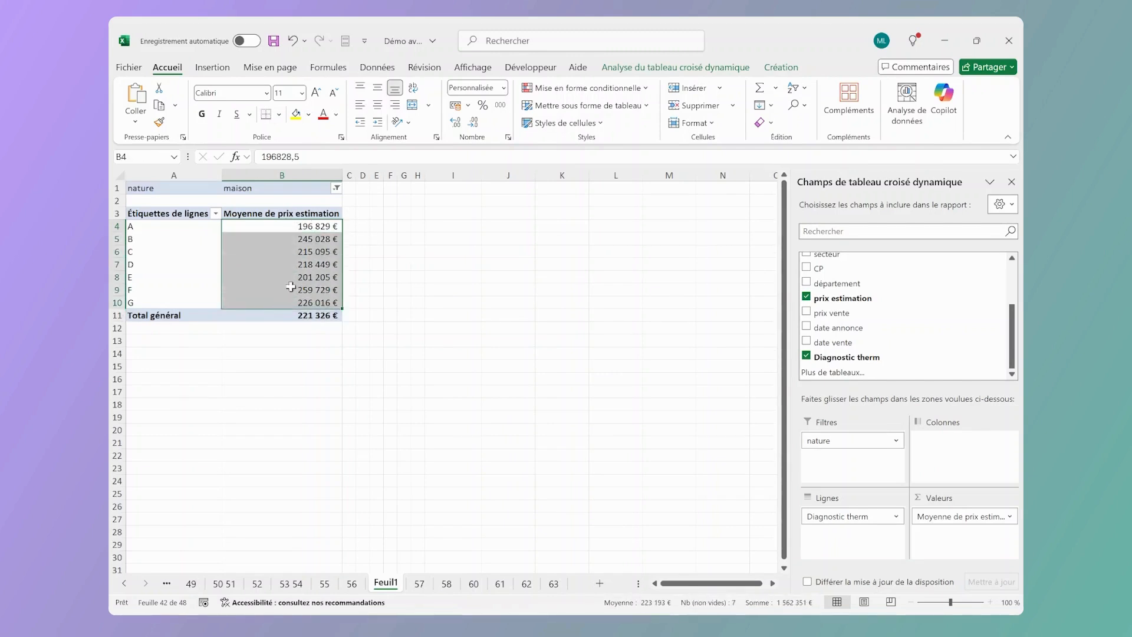
left_click(310, 229)
left_click(310, 240)
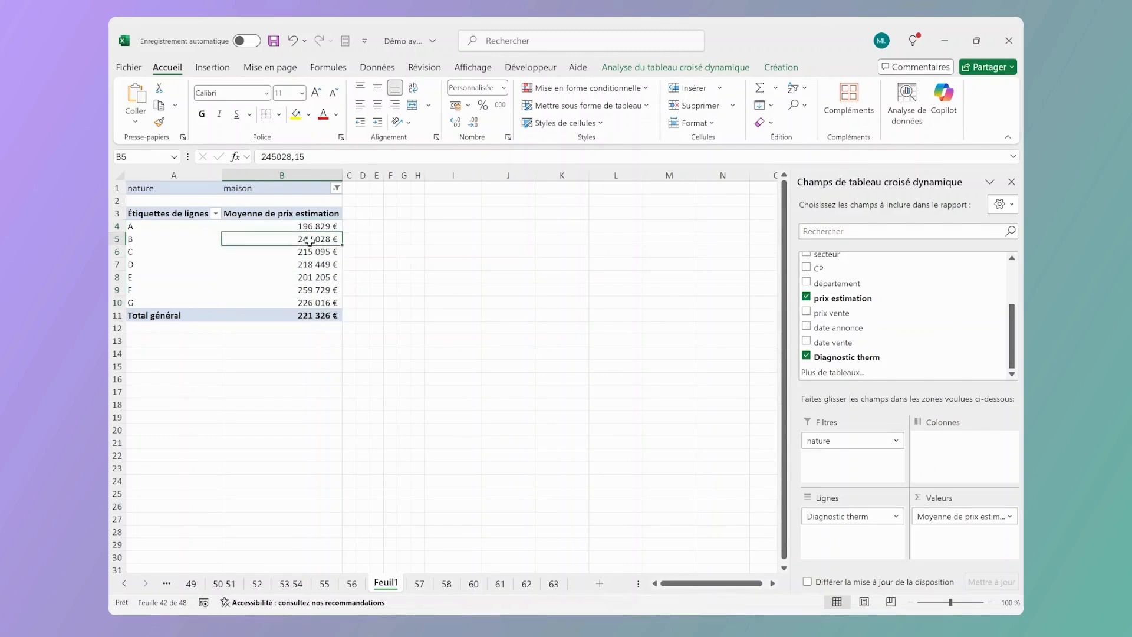
left_click(164, 240)
left_click(313, 315)
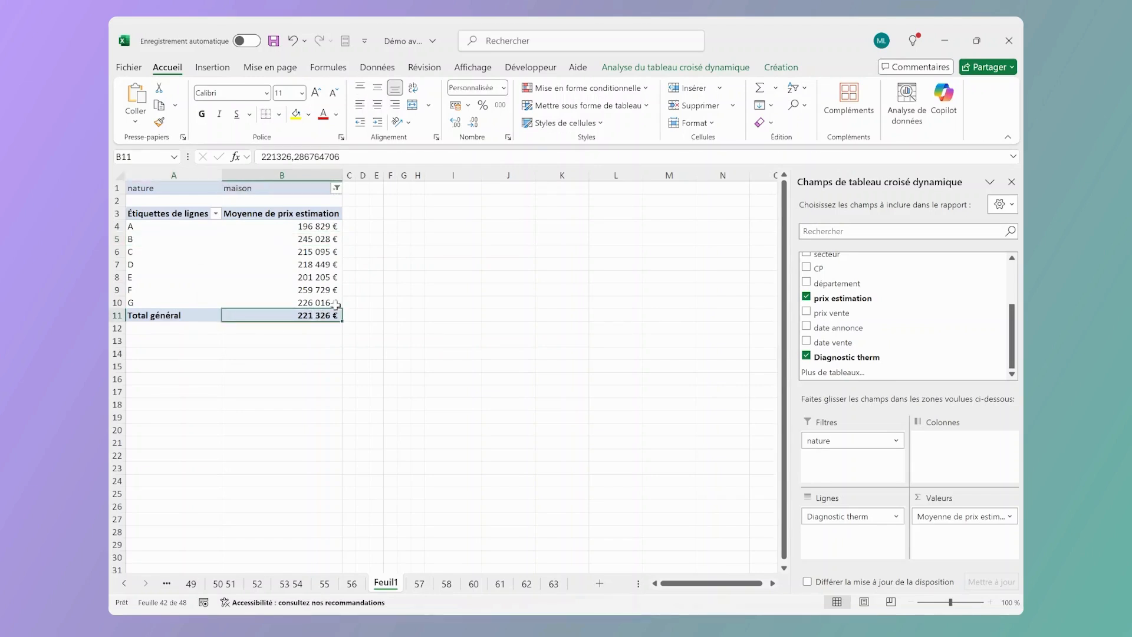
mouse_move(336, 304)
left_click(419, 583)
left_click(860, 253)
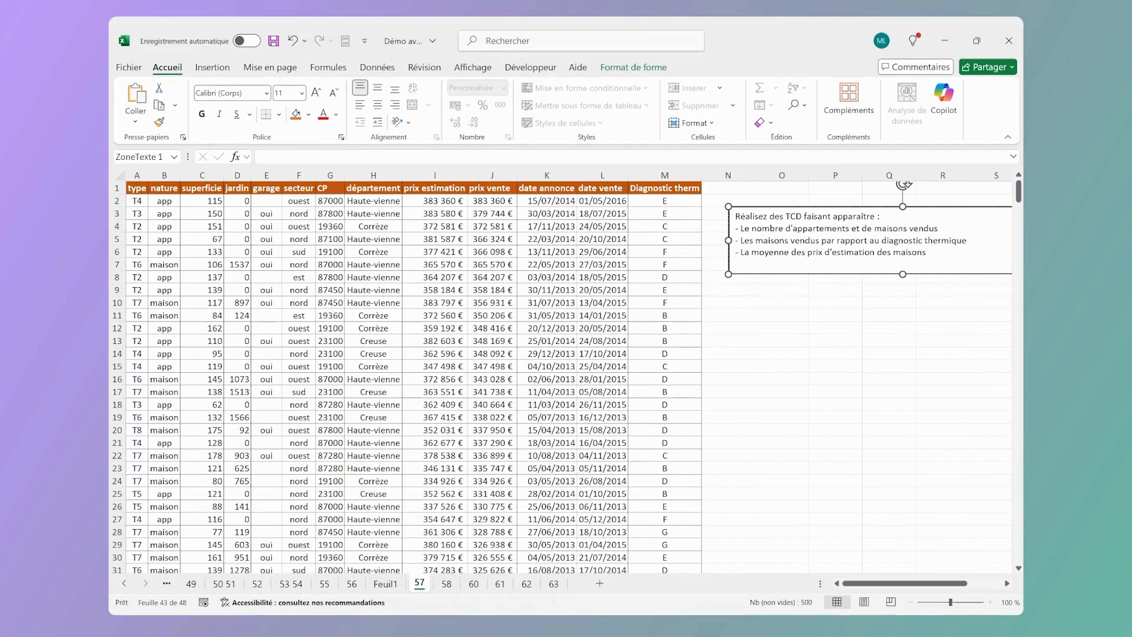
left_click(389, 585)
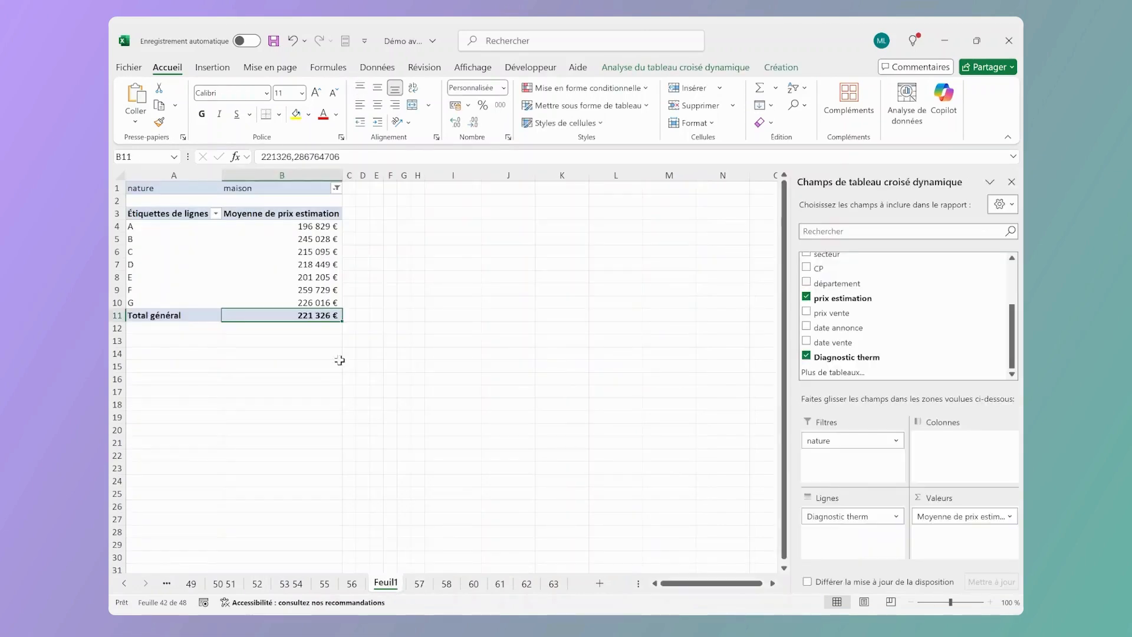